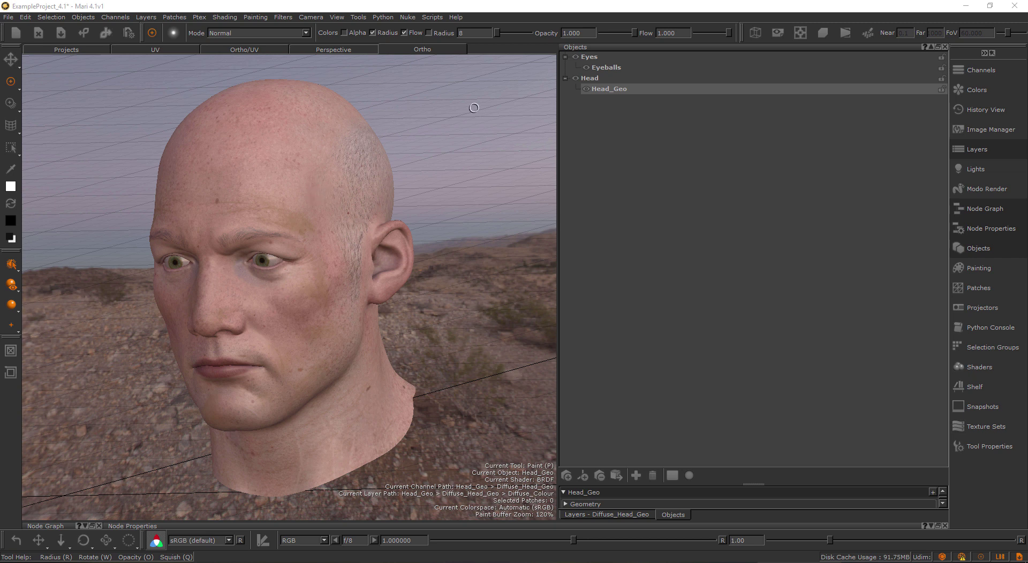
# - Turn on Mirror X painting for the head
pyautogui.keyDown('alt'); pyautogui.moveTo(317, 246); pyautogui.dragTo(300, 256); pyautogui.keyUp('alt')
pyautogui.keyDown('alt'); pyautogui.moveTo(299, 256); pyautogui.dragTo(257, 273, button='right'); pyautogui.keyUp('alt')
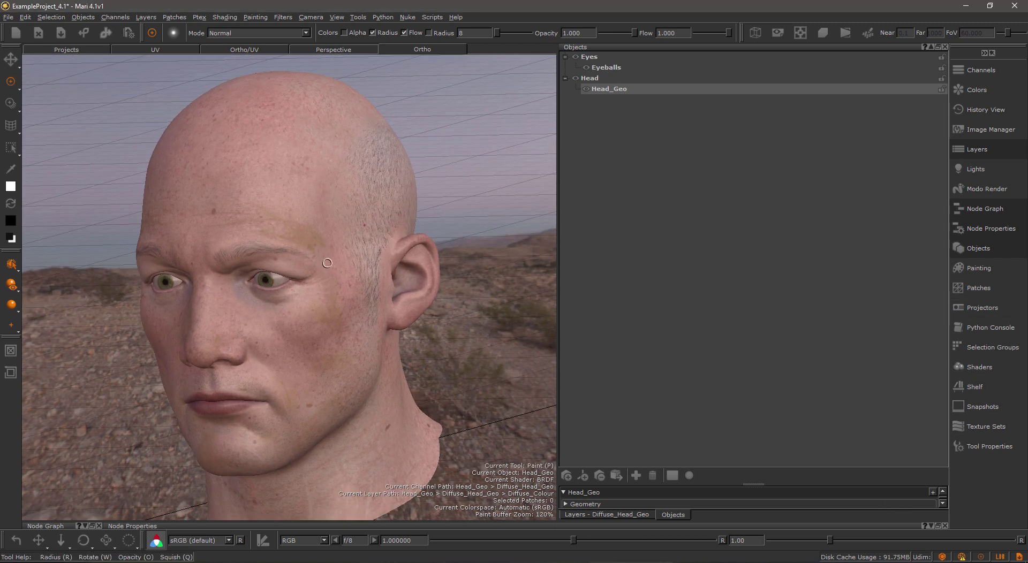
pyautogui.keyDown('alt'); pyautogui.moveTo(256, 273); pyautogui.dragTo(172, 302); pyautogui.keyUp('alt')
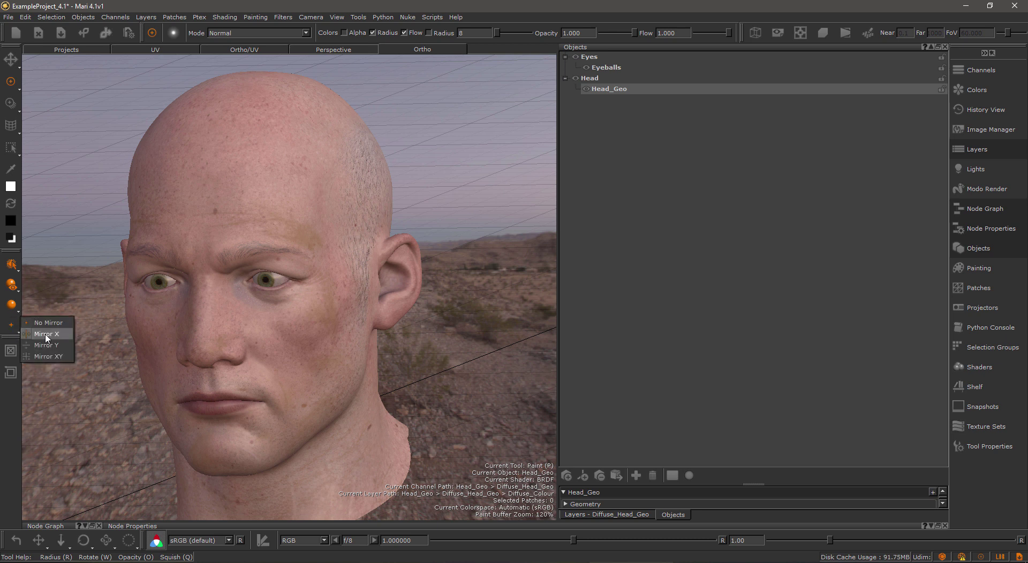
pyautogui.click(11, 324)
pyautogui.moveTo(309, 207); pyautogui.dragTo(329, 208)
pyautogui.keyDown('alt'); pyautogui.moveTo(330, 208); pyautogui.dragTo(341, 210, button='middle'); pyautogui.keyUp('alt')
pyautogui.keyDown('alt'); pyautogui.moveTo(326, 211); pyautogui.dragTo(319, 211); pyautogui.keyUp('alt')
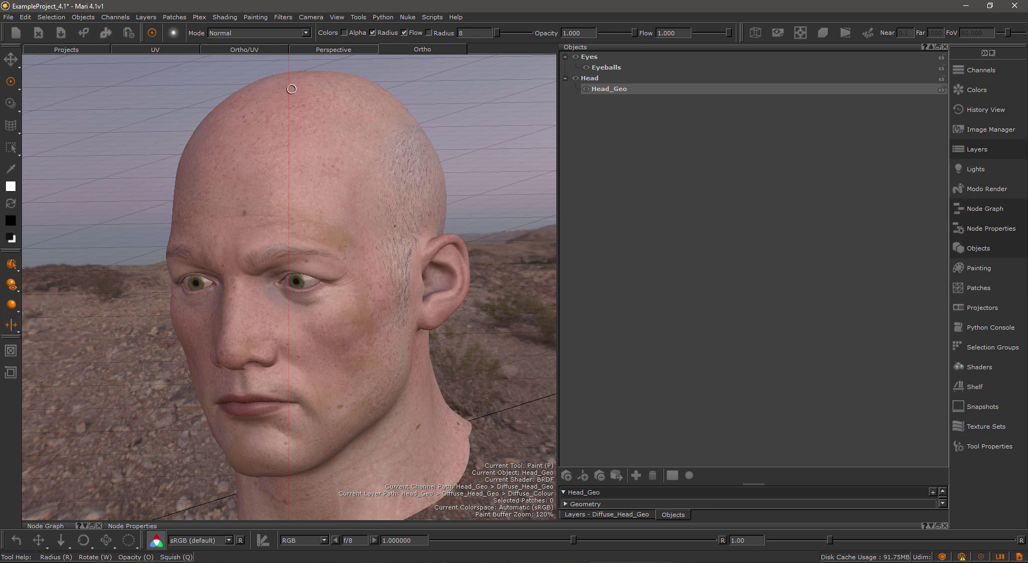
pyautogui.moveTo(288, 206)
pyautogui.keyDown('alt'); pyautogui.mouseDown(button='right')
pyautogui.moveTo(312, 203)
pyautogui.moveTo(299, 205)
pyautogui.mouseUp(button='right'); pyautogui.keyUp('alt')
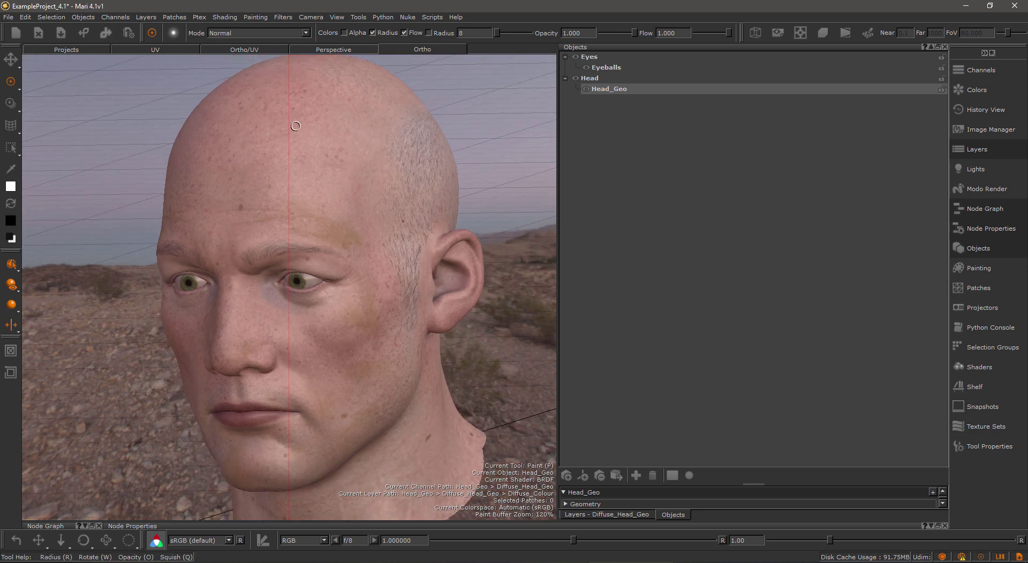
# - Set the brush radius to 2 and paint a mirrored white zigzag stroke across the forehead
pyautogui.press('r')
pyautogui.moveTo(309, 188)
pyautogui.mouseDown()
pyautogui.moveTo(300, 189)
pyautogui.moveTo(346, 188)
pyautogui.moveTo(418, 160)
pyautogui.mouseUp()
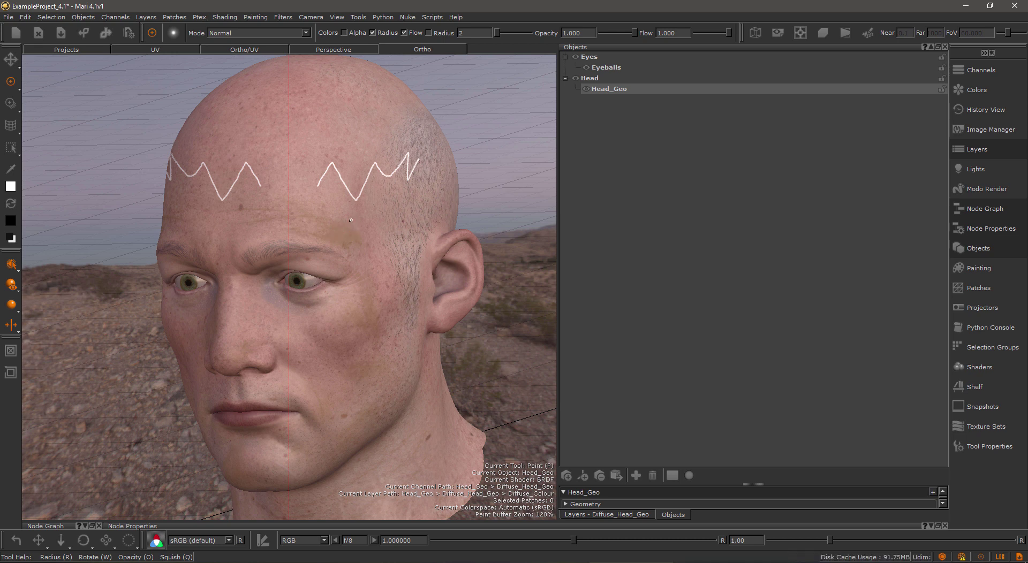
pyautogui.moveTo(351, 229)
pyautogui.keyDown('alt'); pyautogui.mouseDown()
pyautogui.moveTo(329, 222)
pyautogui.moveTo(385, 227)
pyautogui.moveTo(285, 234)
pyautogui.moveTo(326, 234)
pyautogui.mouseUp(); pyautogui.keyUp('alt')
# - Undo the zigzag stroke on the forehead and switch paint mirroring off
pyautogui.hotkey('ctrl', 'z')
pyautogui.keyDown('alt'); pyautogui.moveTo(327, 235); pyautogui.dragTo(291, 207, button='middle'); pyautogui.keyUp('alt')
pyautogui.keyDown('alt'); pyautogui.moveTo(291, 206); pyautogui.dragTo(332, 232); pyautogui.keyUp('alt')
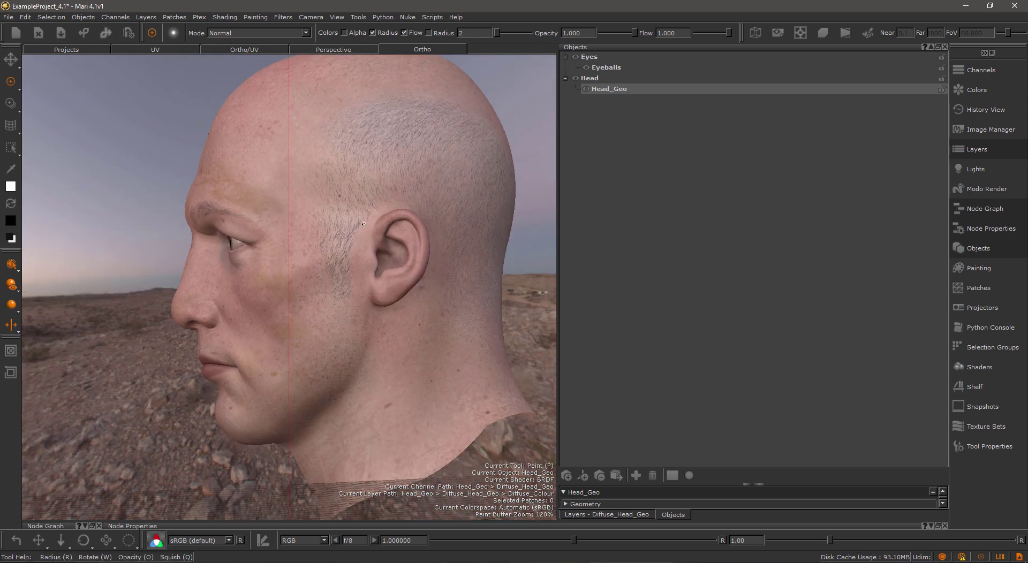
pyautogui.keyDown('alt'); pyautogui.moveTo(289, 188); pyautogui.dragTo(344, 211); pyautogui.keyUp('alt')
pyautogui.moveTo(10, 327); pyautogui.dragTo(49, 326)
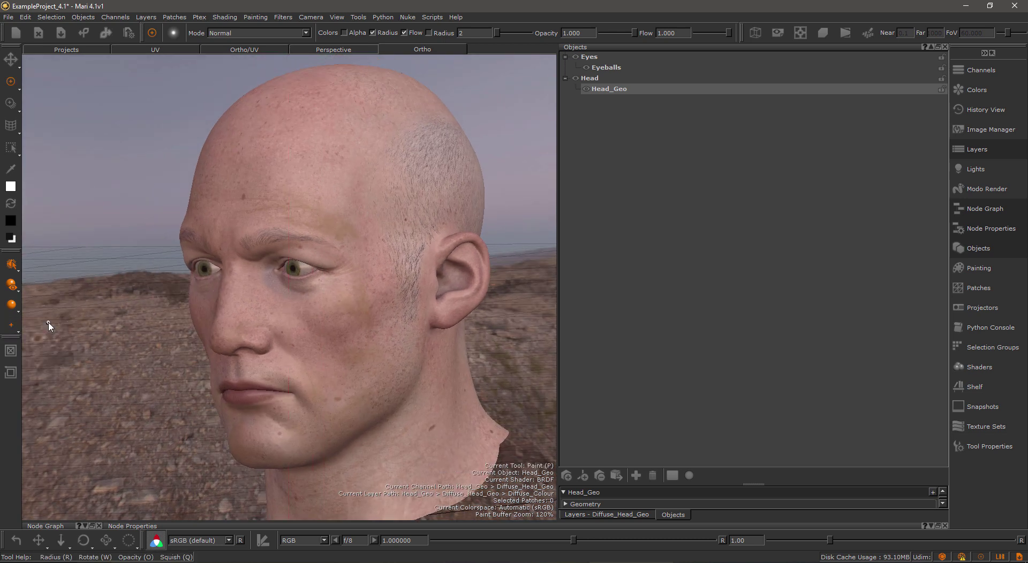
# - Show the Extension Pack toolbar
pyautogui.rightClick(8, 397)
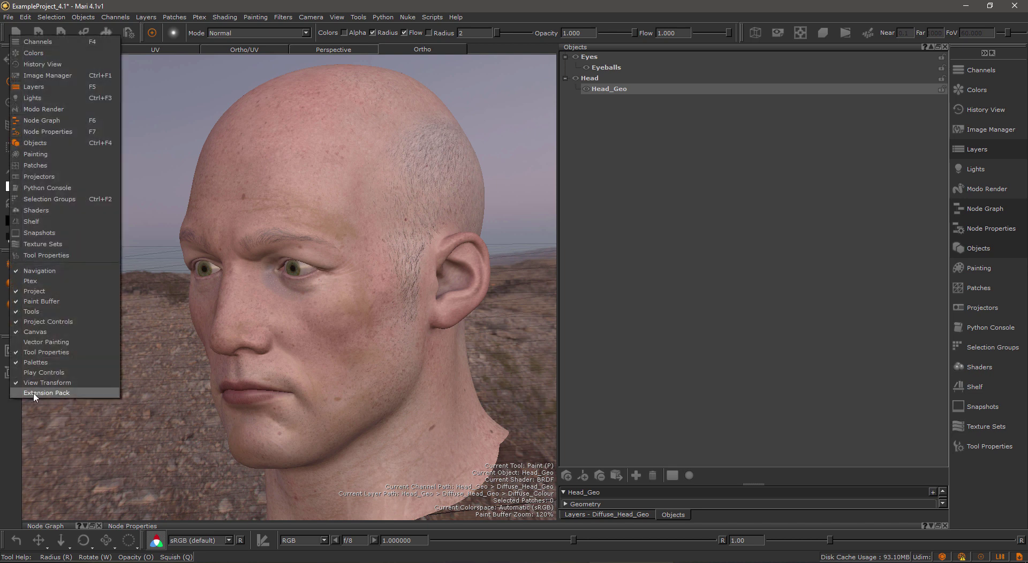
pyautogui.click(34, 394)
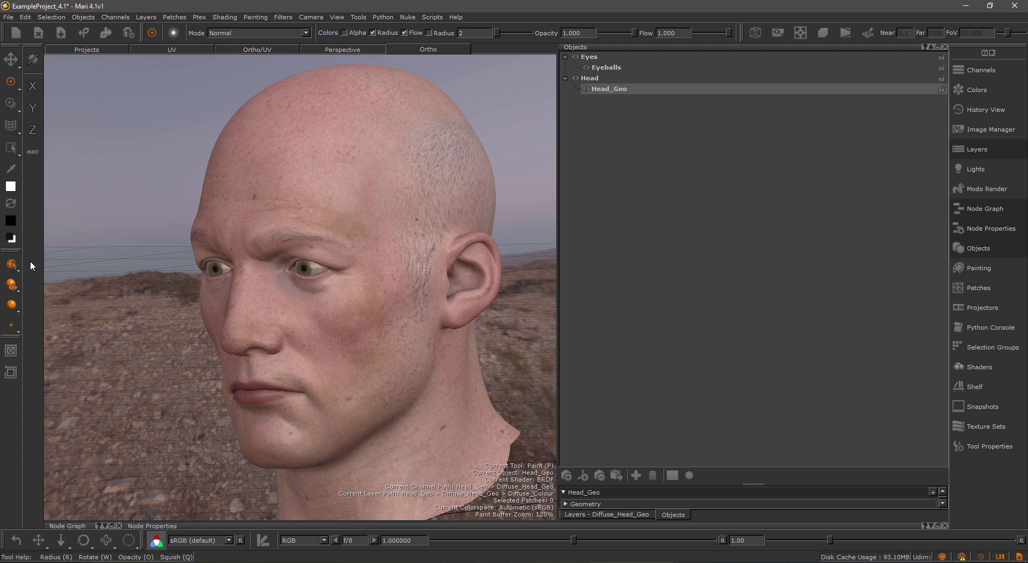
pyautogui.rightClick(15, 395)
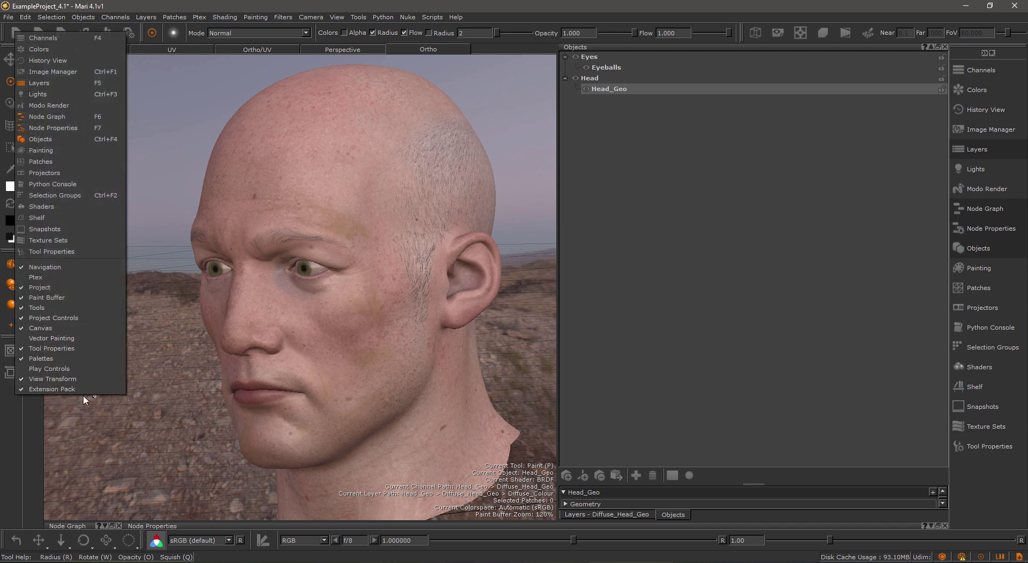
pyautogui.click(26, 453)
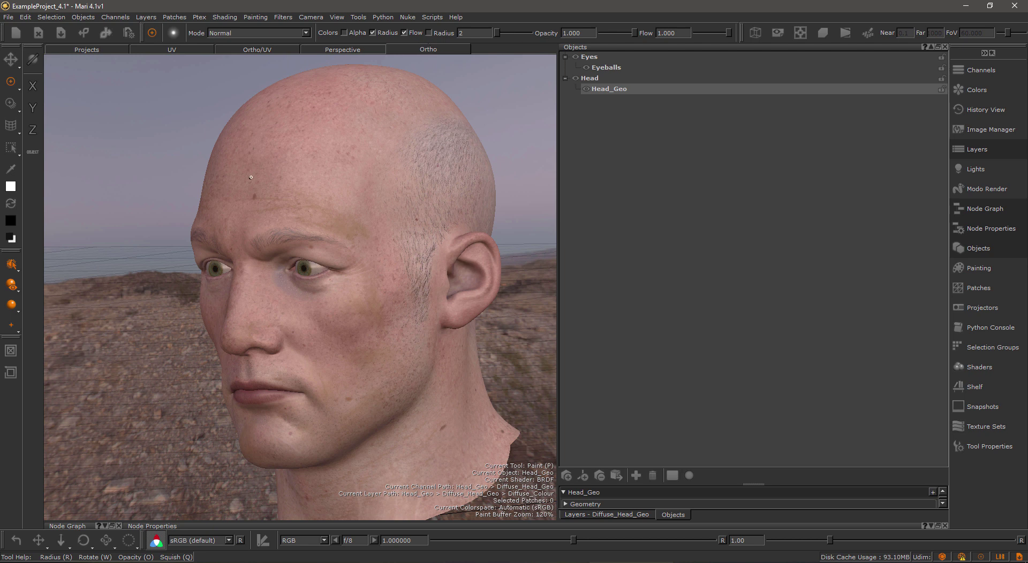
# - Turn on Axis Mirror X symmetry and paint a curved white stroke on the forehead above the head's left eye
pyautogui.keyDown('alt'); pyautogui.moveTo(266, 172); pyautogui.dragTo(314, 177); pyautogui.keyUp('alt')
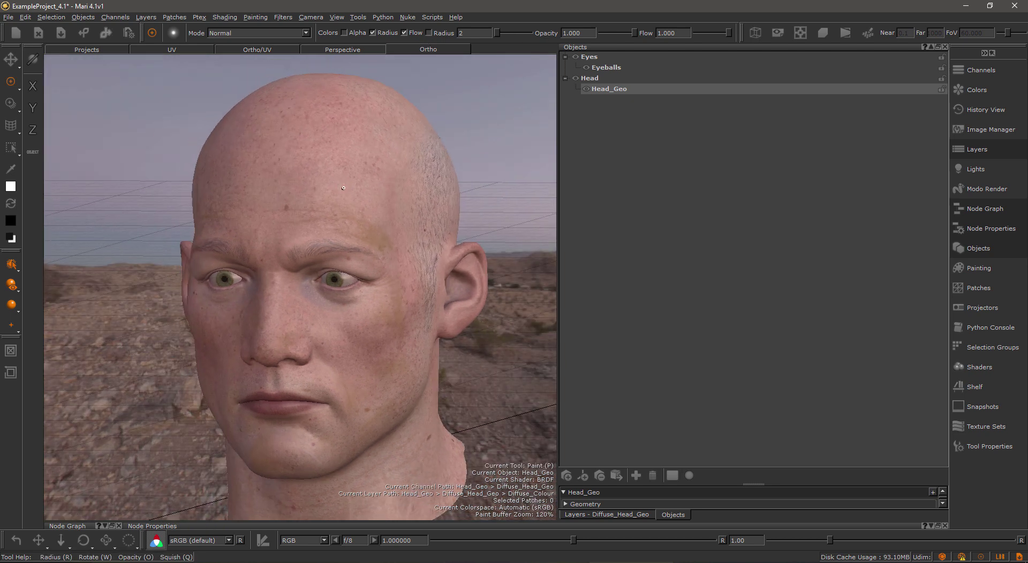
pyautogui.keyDown('alt'); pyautogui.moveTo(313, 176); pyautogui.dragTo(289, 179, button='right'); pyautogui.keyUp('alt')
pyautogui.click(33, 129)
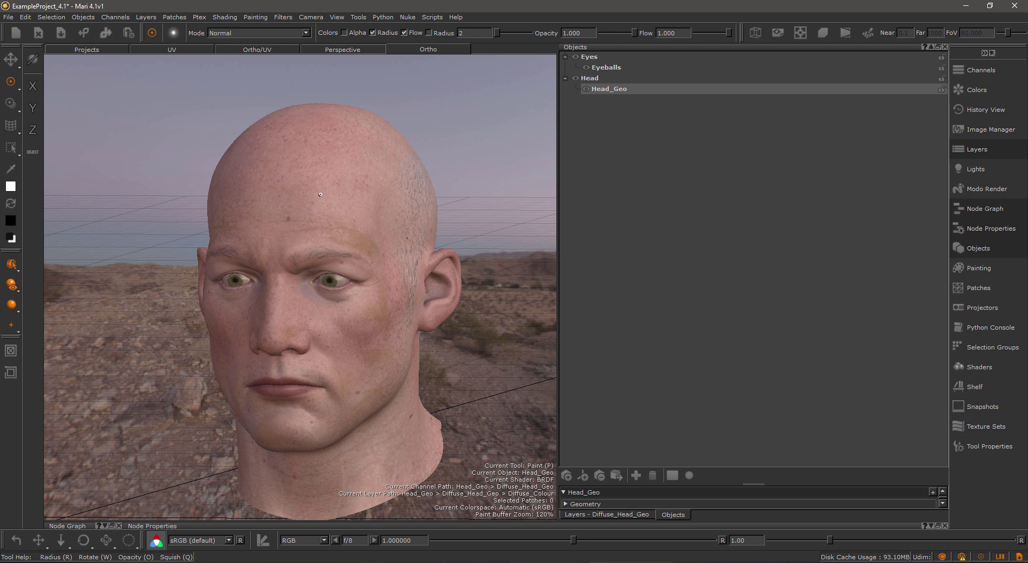
pyautogui.keyDown('alt'); pyautogui.moveTo(318, 219); pyautogui.dragTo(297, 211); pyautogui.keyUp('alt')
pyautogui.click(34, 91)
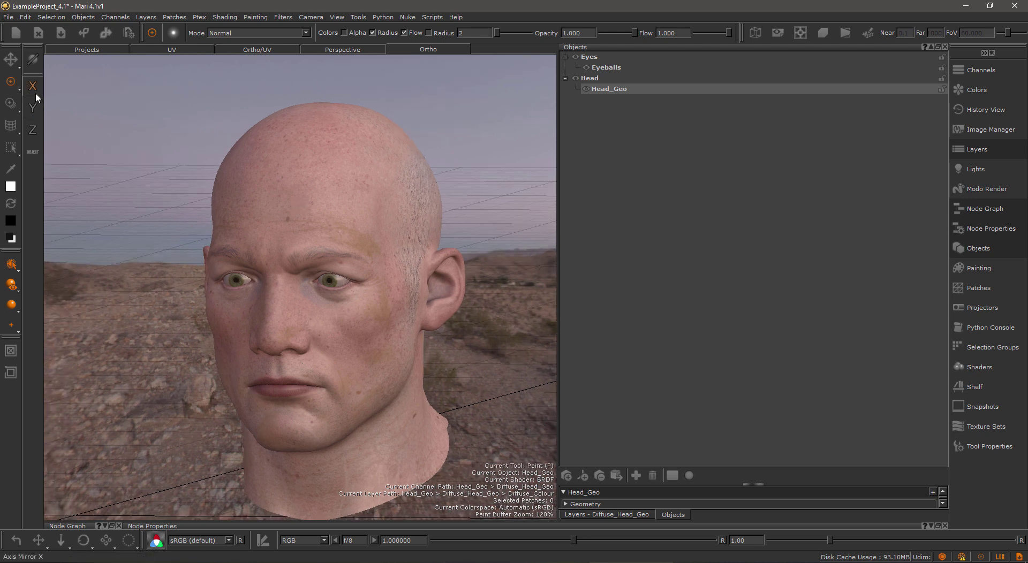
pyautogui.click(33, 88)
pyautogui.keyDown('alt'); pyautogui.moveTo(282, 189); pyautogui.dragTo(278, 202, button='right'); pyautogui.keyUp('alt')
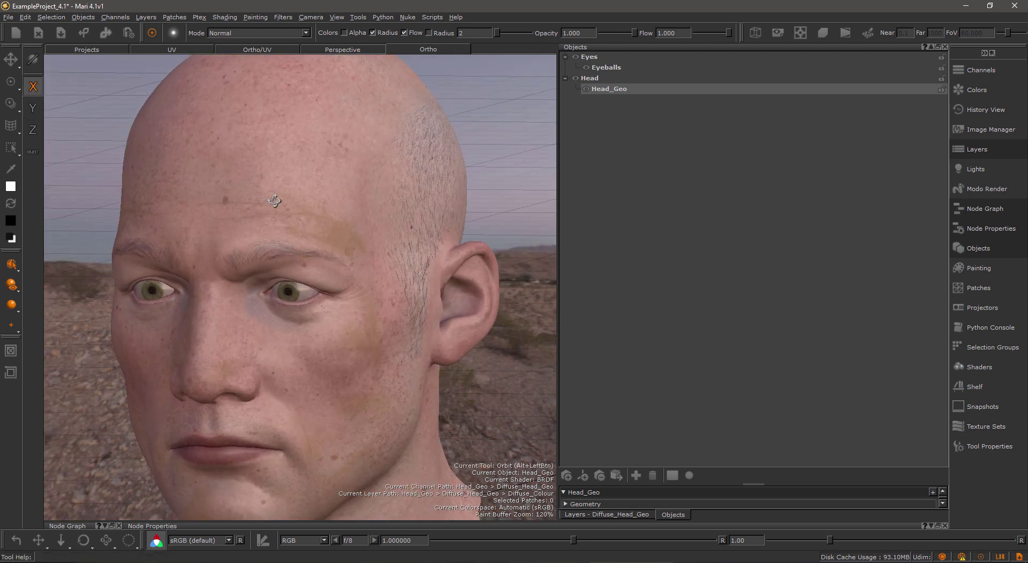
pyautogui.moveTo(277, 201)
pyautogui.keyDown('alt'); pyautogui.mouseDown()
pyautogui.moveTo(257, 198)
pyautogui.moveTo(338, 150)
pyautogui.mouseUp(); pyautogui.keyUp('alt')
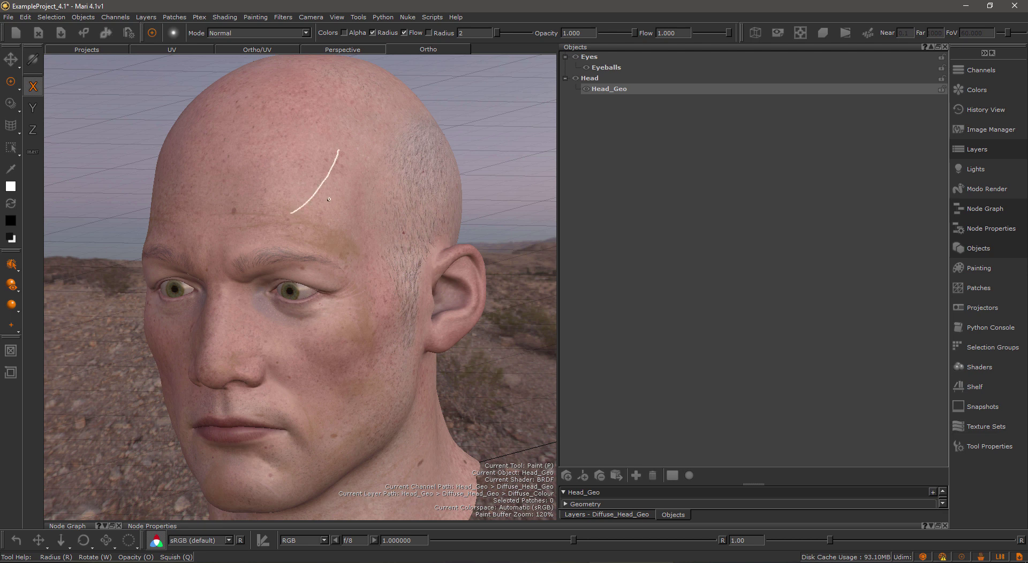
# - Examine the curved stroke and its symmetrical copy on both sides of the forehead
pyautogui.moveTo(328, 199)
pyautogui.keyDown('alt'); pyautogui.mouseDown()
pyautogui.moveTo(359, 188)
pyautogui.moveTo(374, 201)
pyautogui.mouseUp(); pyautogui.keyUp('alt')
pyautogui.keyDown('alt'); pyautogui.moveTo(374, 200); pyautogui.dragTo(346, 212, button='right'); pyautogui.keyUp('alt')
pyautogui.moveTo(347, 211)
pyautogui.keyDown('alt'); pyautogui.mouseDown()
pyautogui.moveTo(298, 220)
pyautogui.moveTo(353, 217)
pyautogui.mouseUp(); pyautogui.keyUp('alt')
pyautogui.keyDown('alt'); pyautogui.moveTo(353, 217); pyautogui.dragTo(401, 212, button='right'); pyautogui.keyUp('alt')
pyautogui.keyDown('alt'); pyautogui.moveTo(401, 212); pyautogui.dragTo(381, 260); pyautogui.keyUp('alt')
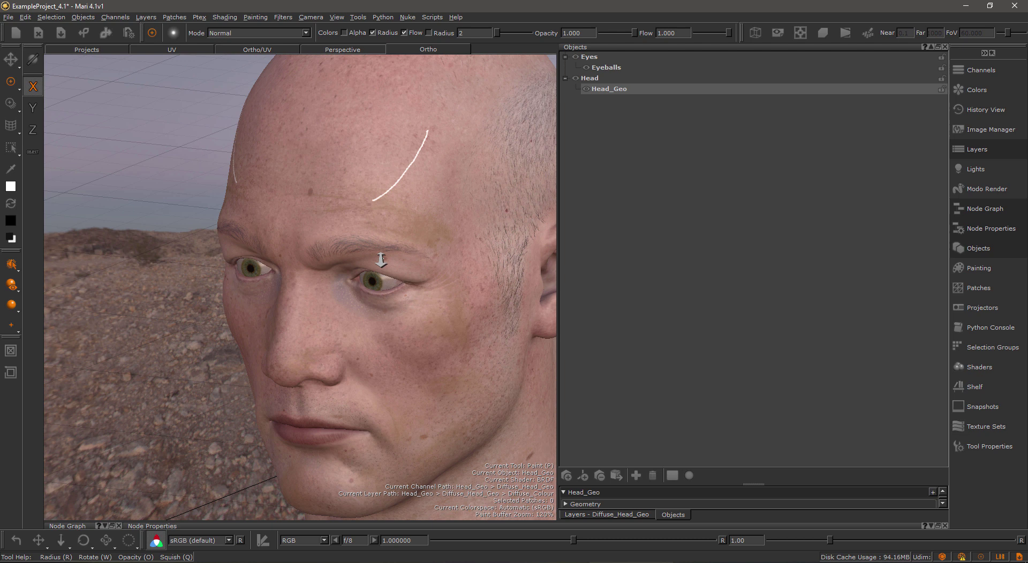
pyautogui.keyDown('alt'); pyautogui.moveTo(380, 260); pyautogui.dragTo(378, 291, button='right'); pyautogui.keyUp('alt')
pyautogui.keyDown('alt'); pyautogui.moveTo(377, 287); pyautogui.dragTo(357, 286, button='middle'); pyautogui.keyUp('alt')
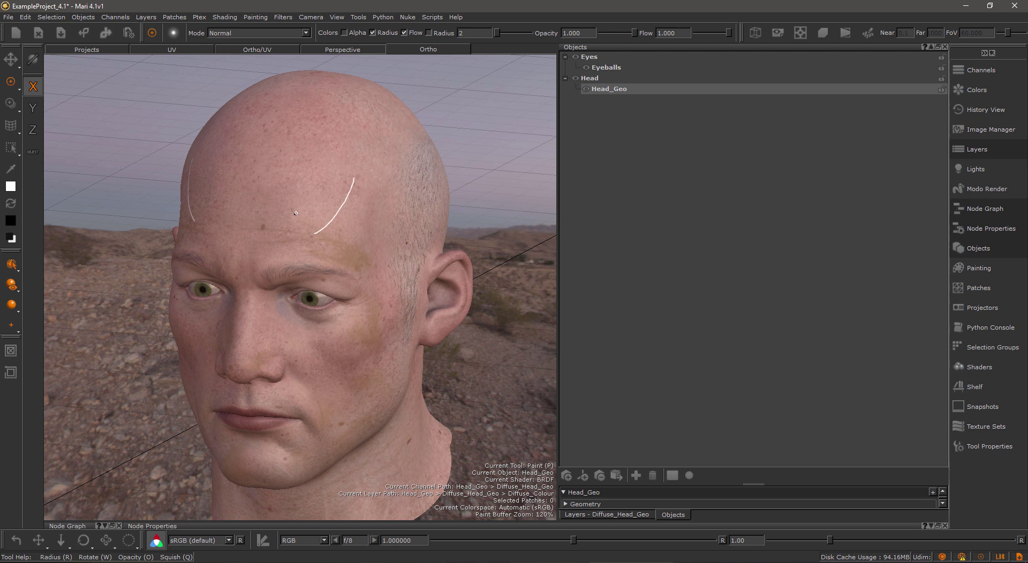
pyautogui.moveTo(337, 279)
pyautogui.keyDown('alt'); pyautogui.mouseDown()
pyautogui.moveTo(335, 257)
pyautogui.moveTo(373, 235)
pyautogui.moveTo(324, 276)
pyautogui.moveTo(171, 244)
pyautogui.mouseUp(); pyautogui.keyUp('alt')
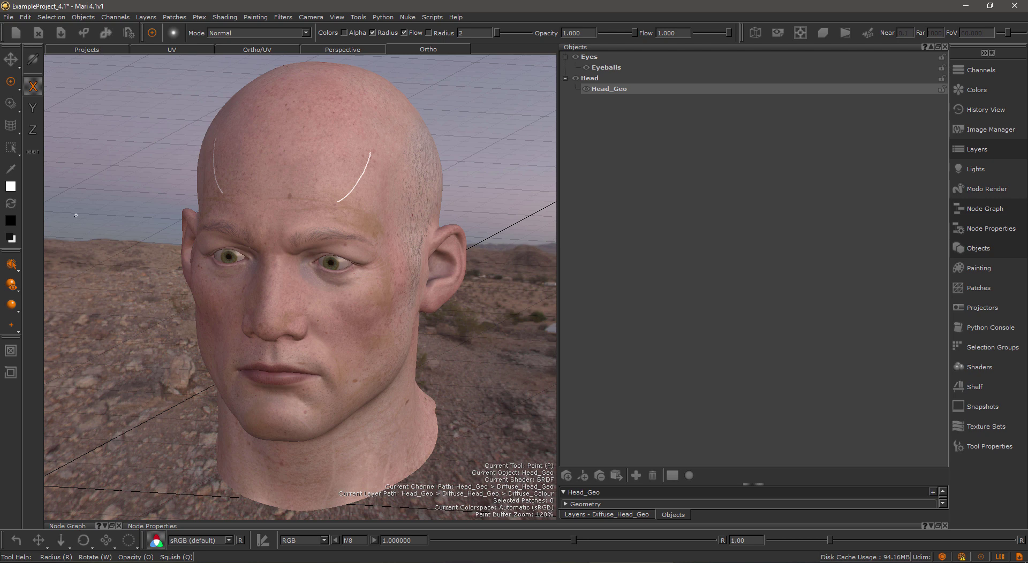
# - Toggle the symmetry axis from object to world and paint a short diagonal stroke above the curved one on the forehead
pyautogui.click(34, 154)
pyautogui.keyDown('alt'); pyautogui.moveTo(295, 197); pyautogui.dragTo(292, 210, button='middle'); pyautogui.keyUp('alt')
pyautogui.moveTo(329, 160); pyautogui.dragTo(374, 118)
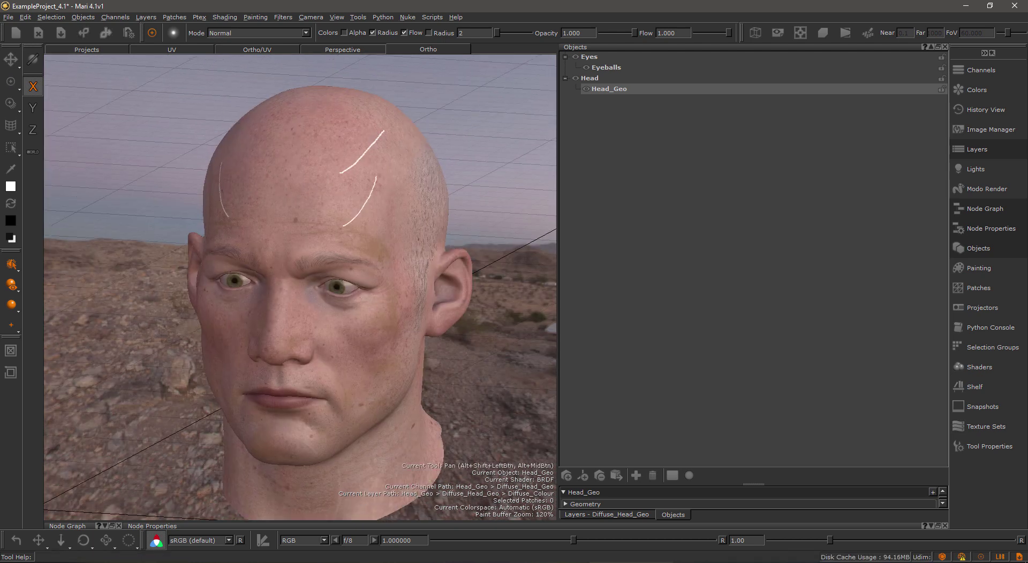
pyautogui.keyDown('alt'); pyautogui.moveTo(245, 211); pyautogui.dragTo(224, 214, button='right'); pyautogui.keyUp('alt')
pyautogui.moveTo(224, 214)
pyautogui.keyDown('alt'); pyautogui.mouseDown()
pyautogui.moveTo(243, 215)
pyautogui.moveTo(277, 271)
pyautogui.moveTo(232, 318)
pyautogui.mouseUp(); pyautogui.keyUp('alt')
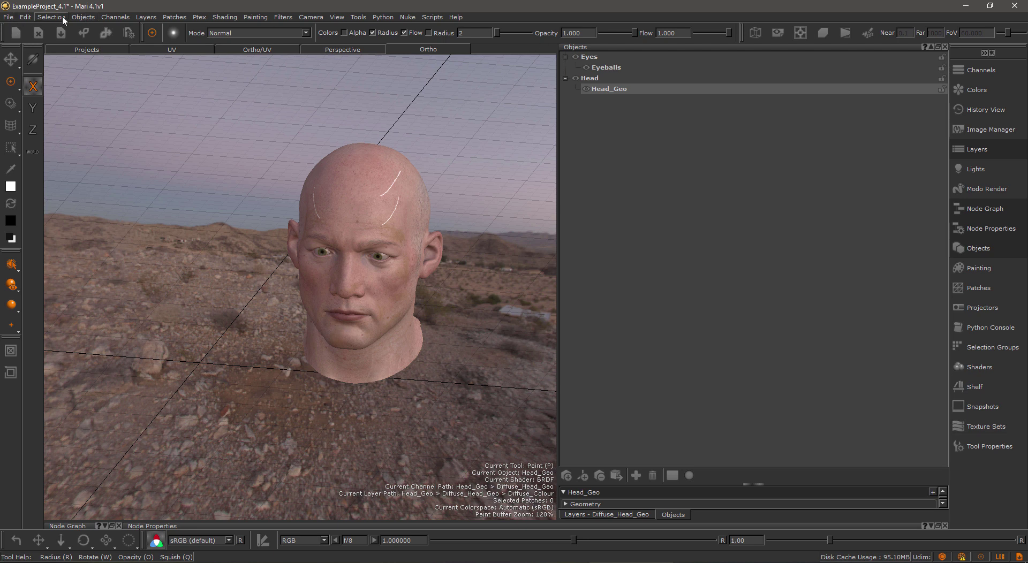
# - Reset the object transforms of Head_Geo and Eyeballs
pyautogui.click(83, 16)
pyautogui.click(127, 68)
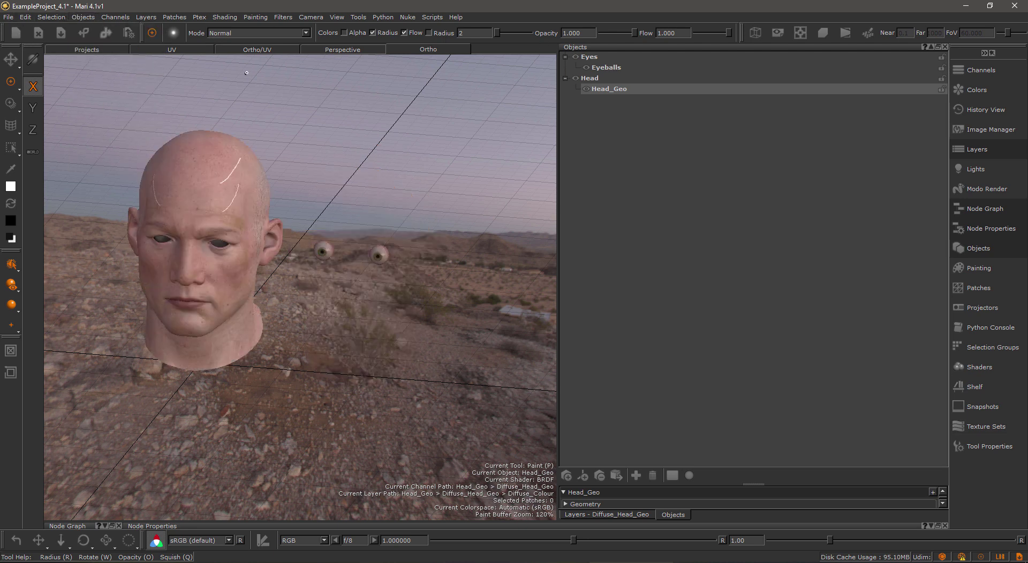
pyautogui.click(600, 68)
pyautogui.click(83, 17)
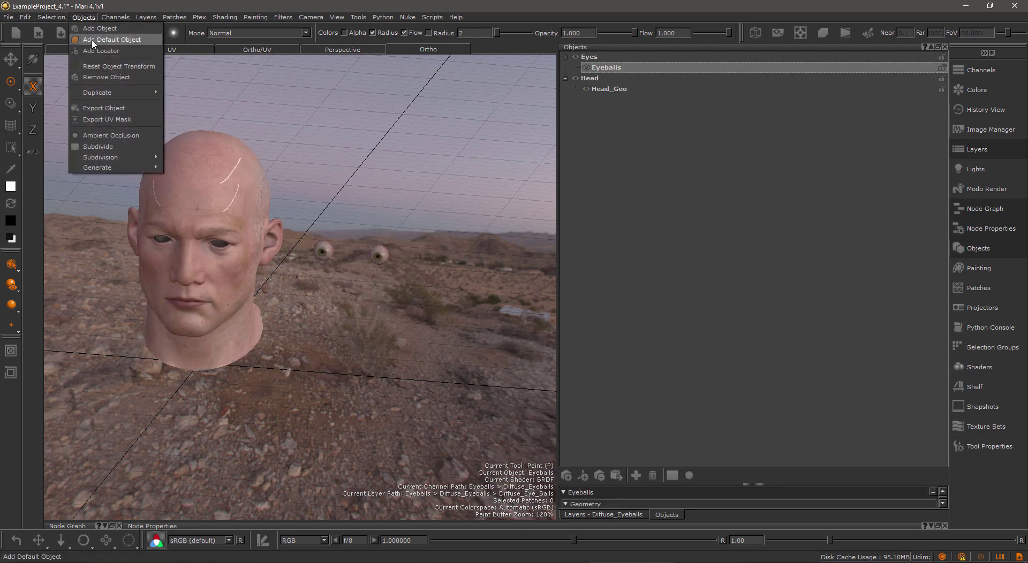
pyautogui.click(119, 66)
pyautogui.press('f')
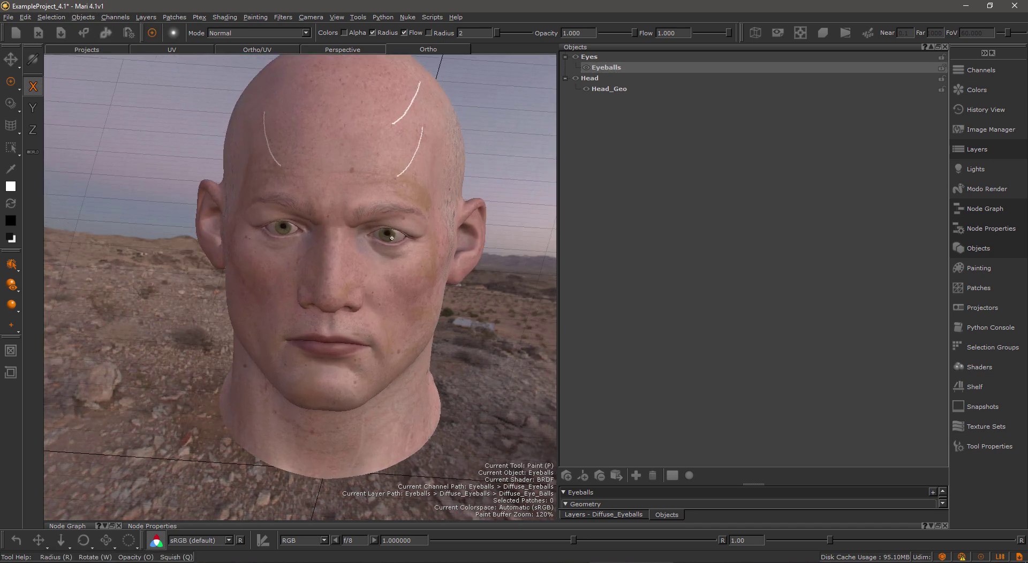
# - Paint a white stroke across the cheekbone beneath the head's left eye and bake it onto the model
pyautogui.moveTo(361, 271); pyautogui.dragTo(430, 255)
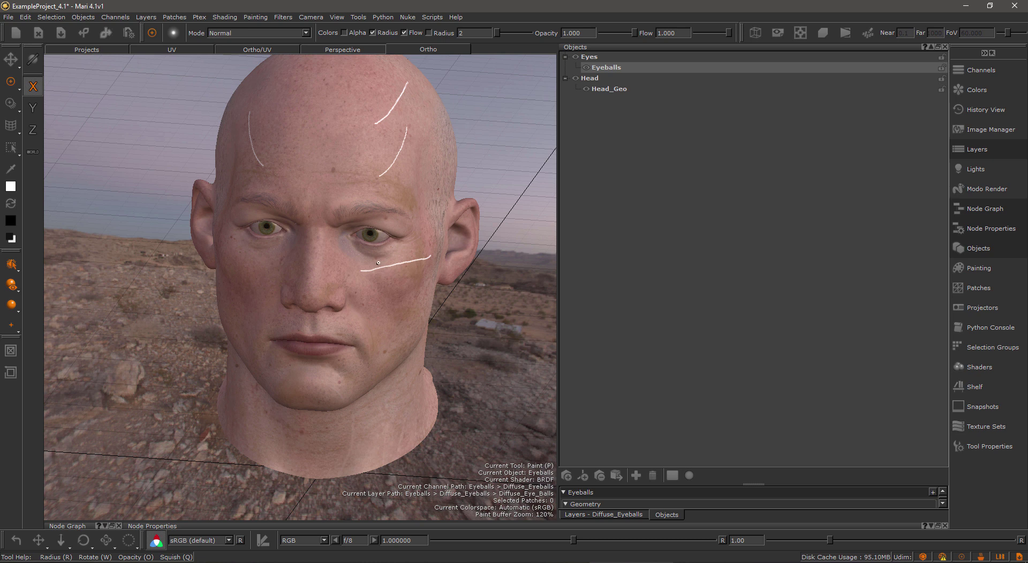
pyautogui.press('b')
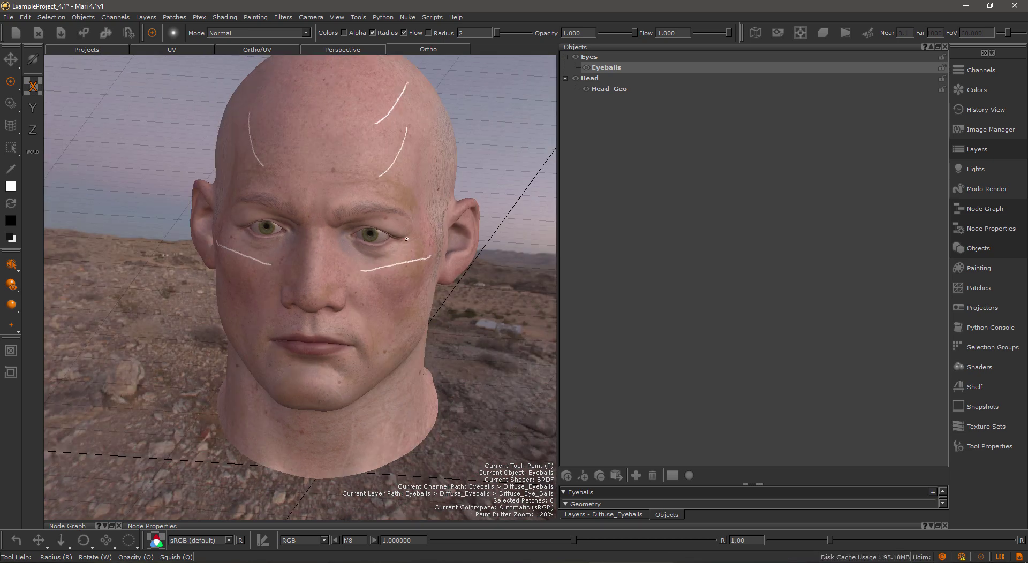
pyautogui.keyDown('alt'); pyautogui.moveTo(407, 239); pyautogui.dragTo(313, 262); pyautogui.keyUp('alt')
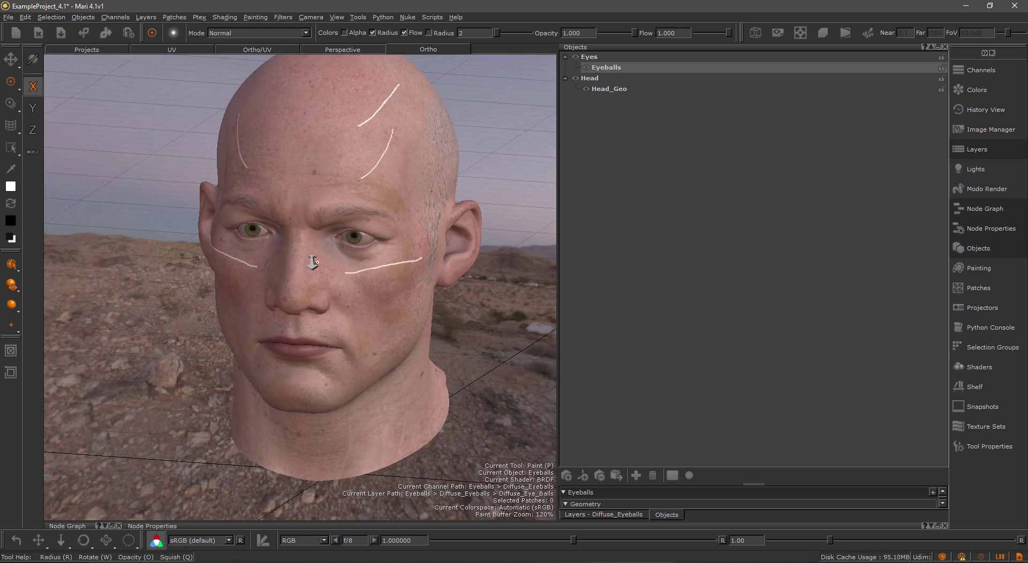
pyautogui.keyDown('alt'); pyautogui.moveTo(313, 263); pyautogui.dragTo(313, 249, button='right'); pyautogui.keyUp('alt')
# - Toggle the symmetry axis back to object space
pyautogui.click(34, 155)
pyautogui.keyDown('alt'); pyautogui.moveTo(300, 251); pyautogui.dragTo(236, 266, button='middle'); pyautogui.keyUp('alt')
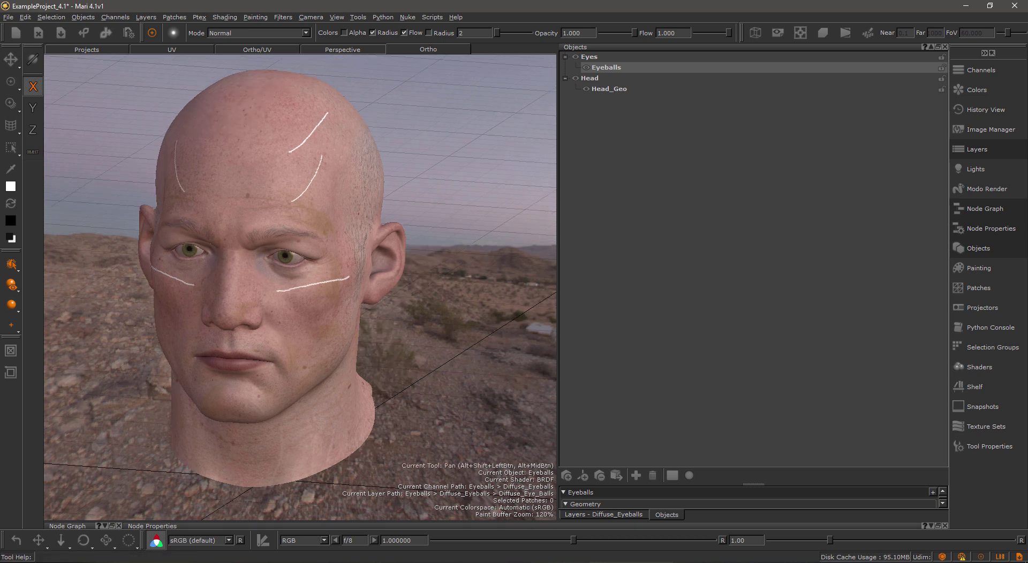
pyautogui.scroll(-3, 273, 284)
# - Move Head_Geo along the X axis away from the eyeballs with the object transform tool
pyautogui.click(11, 59)
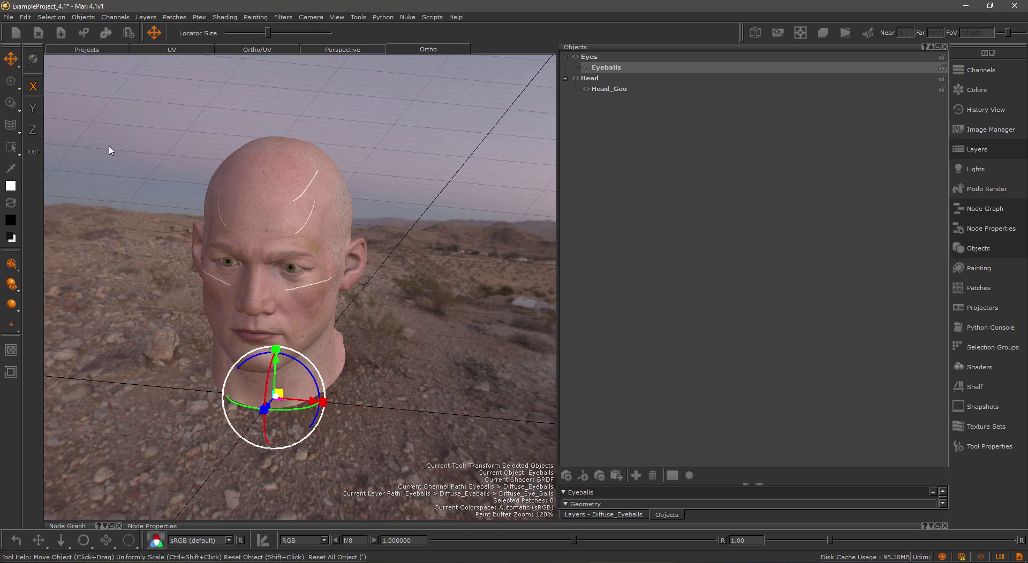
pyautogui.moveTo(315, 403); pyautogui.dragTo(419, 411)
pyautogui.hotkey('ctrl', 'z')
pyautogui.click(602, 93)
pyautogui.keyDown('alt'); pyautogui.moveTo(318, 315); pyautogui.dragTo(241, 282, button='middle'); pyautogui.keyUp('alt')
pyautogui.keyDown('alt'); pyautogui.moveTo(241, 282); pyautogui.dragTo(160, 273, button='right'); pyautogui.keyUp('alt')
pyautogui.keyDown('alt'); pyautogui.moveTo(161, 273); pyautogui.dragTo(168, 290, button='middle'); pyautogui.keyUp('alt')
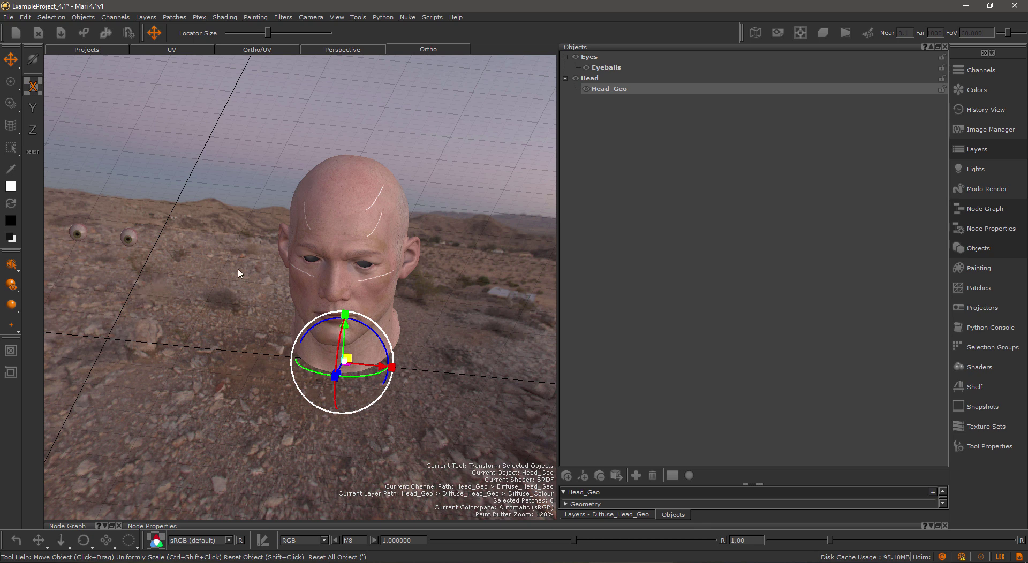
# - Return to the Paint tool and paint a short white stroke just above the head's left eyebrow
pyautogui.scroll(5, 238, 273)
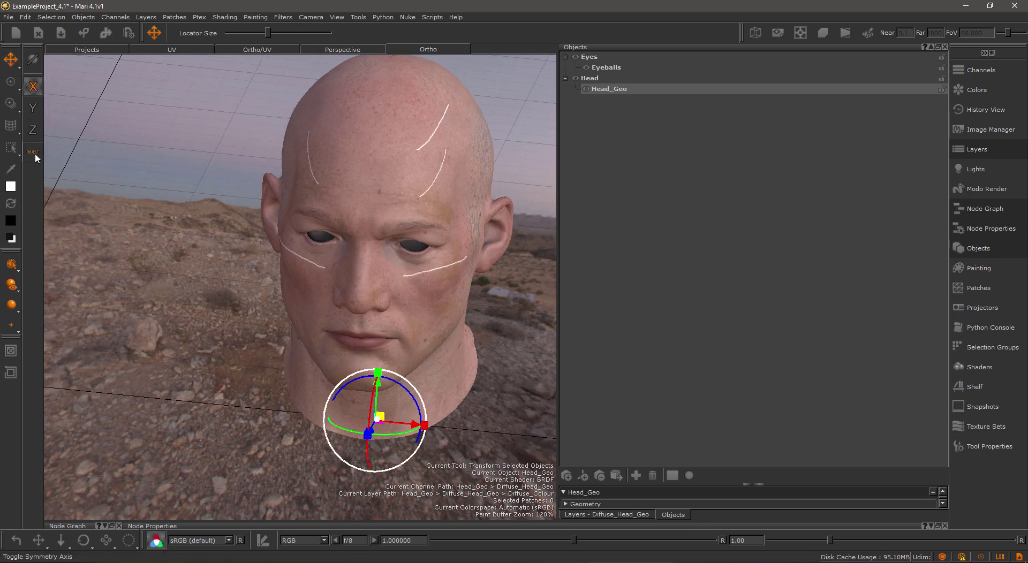
pyautogui.click(11, 81)
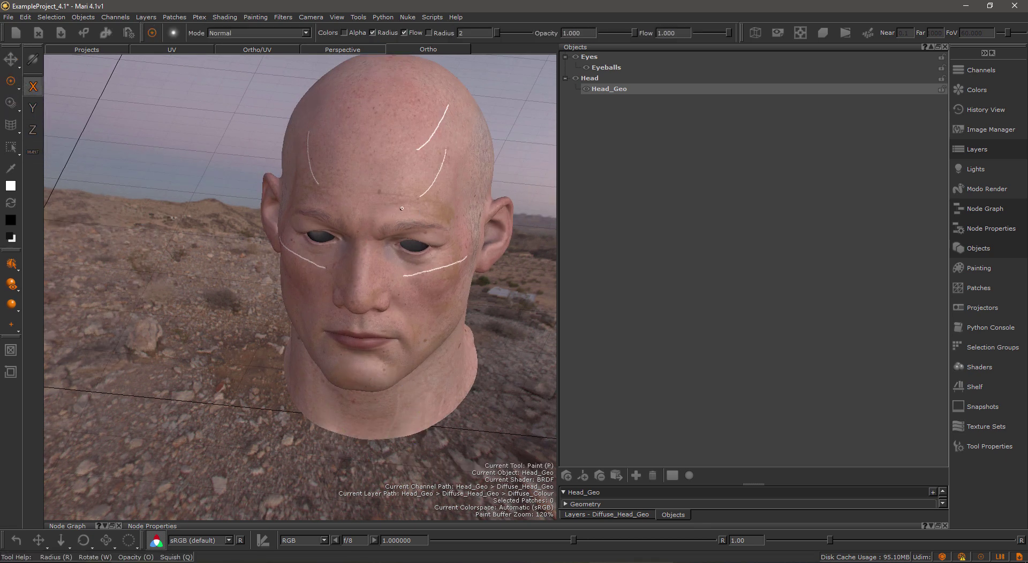
pyautogui.moveTo(401, 209); pyautogui.dragTo(442, 202)
pyautogui.keyDown('alt'); pyautogui.moveTo(338, 231); pyautogui.dragTo(356, 231, button='middle'); pyautogui.keyUp('alt')
pyautogui.keyDown('alt'); pyautogui.moveTo(356, 230); pyautogui.dragTo(278, 246, button='right'); pyautogui.keyUp('alt')
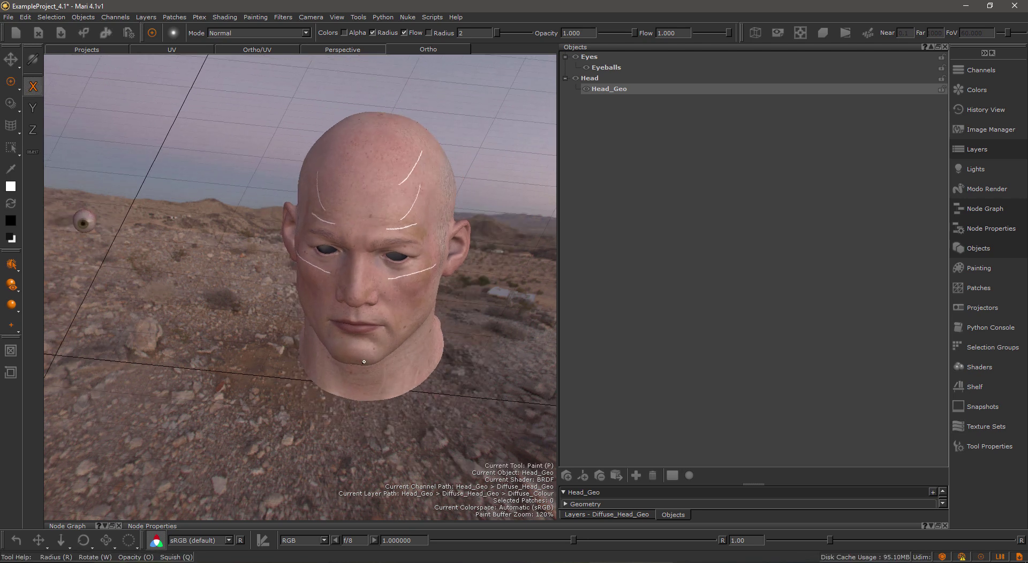
# - Activate the object transform tool and reset Head_Geo's object transform
pyautogui.click(11, 59)
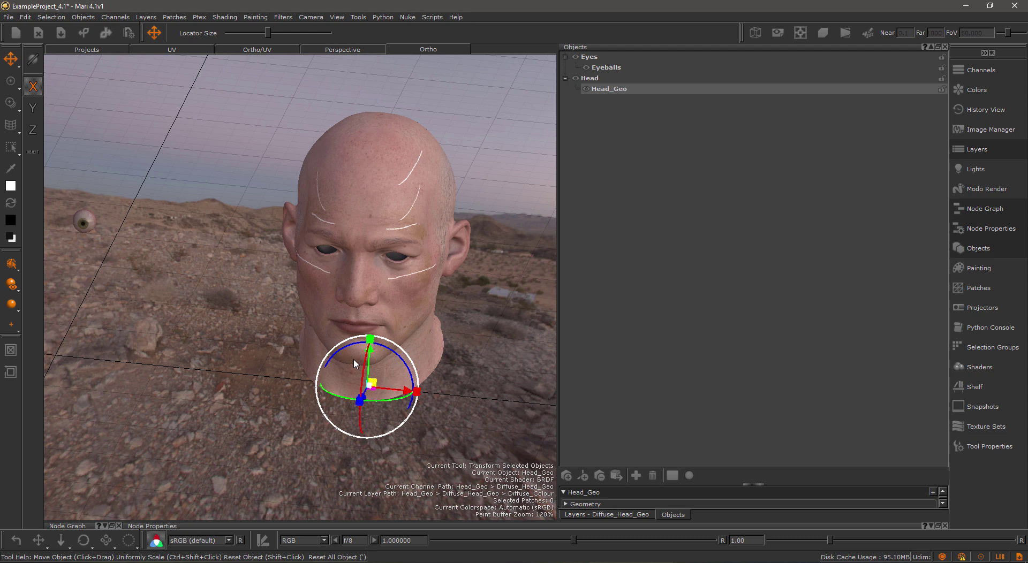
pyautogui.keyDown('alt'); pyautogui.moveTo(413, 342); pyautogui.dragTo(224, 350); pyautogui.keyUp('alt')
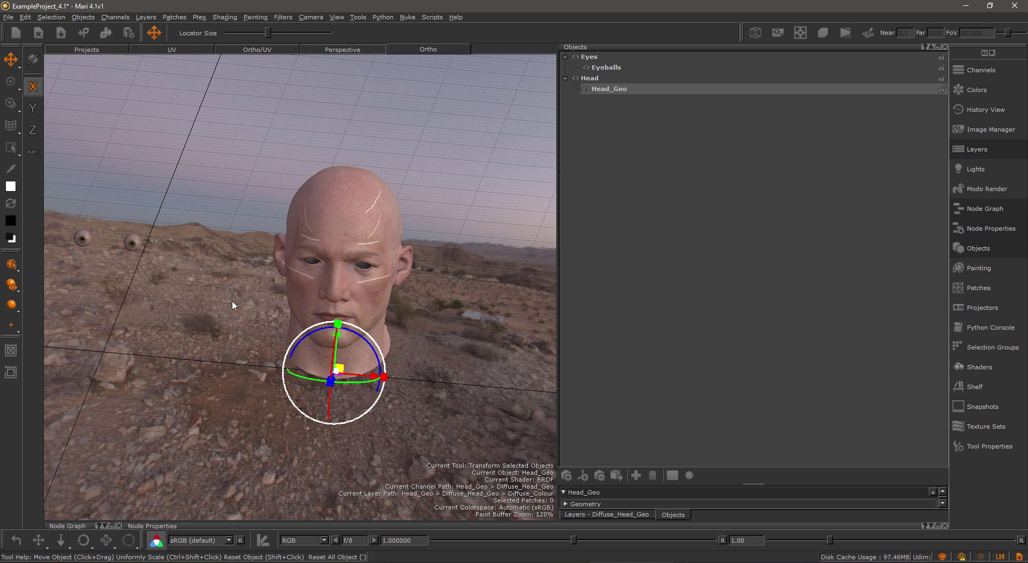
pyautogui.scroll(-3, 232, 306)
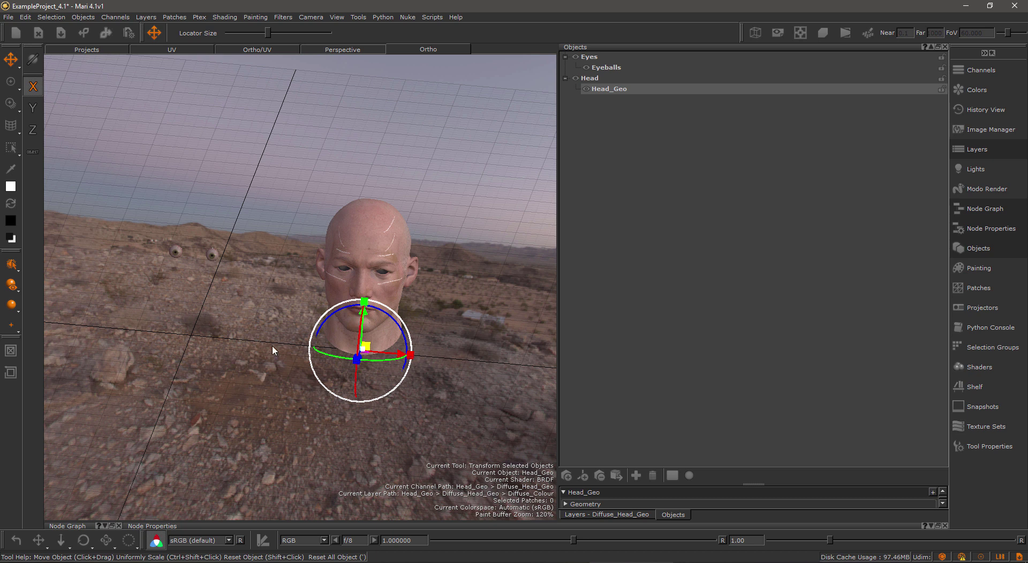
pyautogui.scroll(2, 289, 341)
pyautogui.scroll(2, 332, 353)
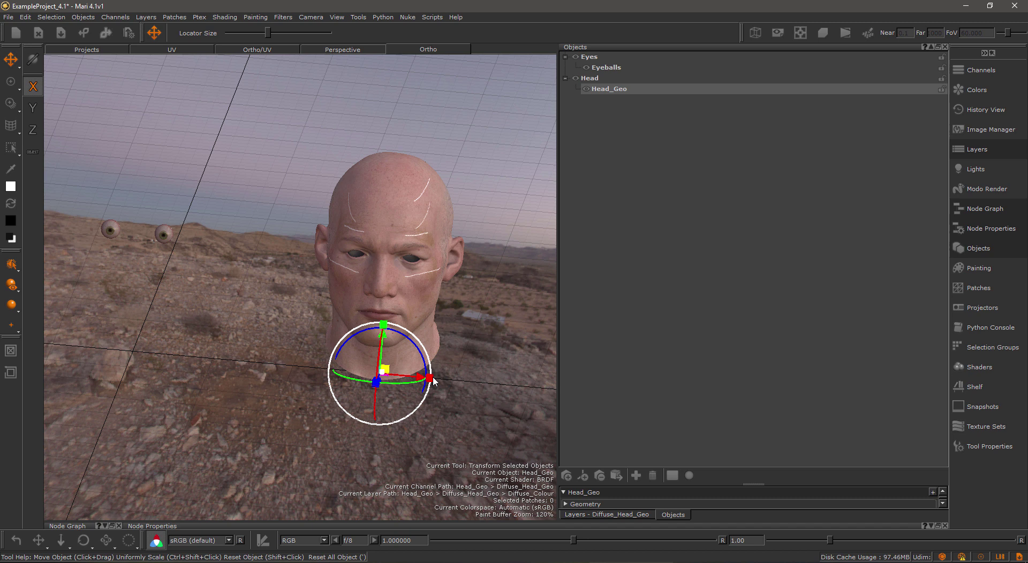
pyautogui.moveTo(421, 377)
pyautogui.mouseDown()
pyautogui.moveTo(282, 359)
pyautogui.moveTo(431, 378)
pyautogui.mouseUp()
pyautogui.keyDown('alt'); pyautogui.moveTo(336, 296); pyautogui.dragTo(339, 310, button='middle'); pyautogui.keyUp('alt')
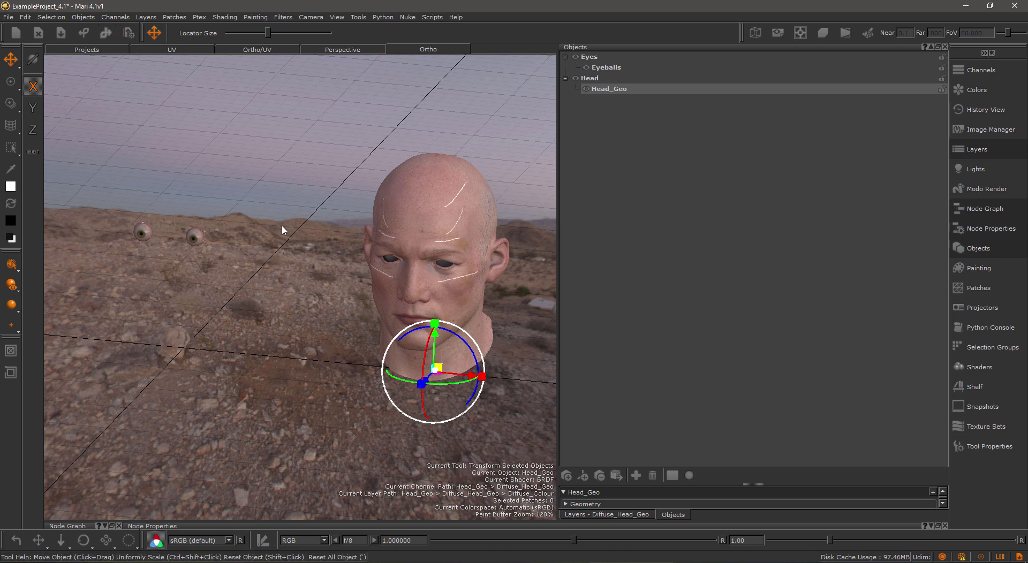
pyautogui.click(87, 17)
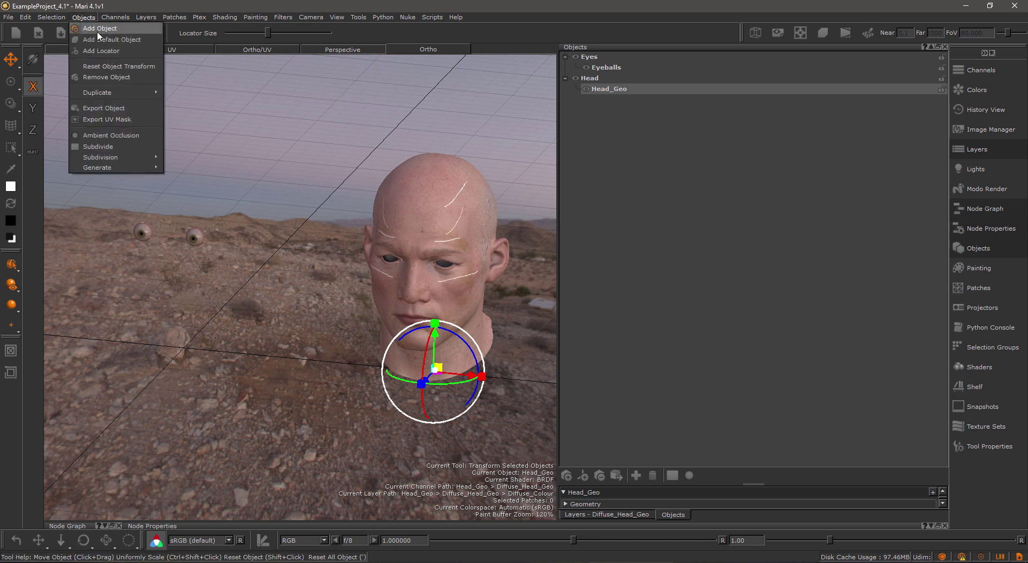
pyautogui.click(118, 66)
pyautogui.keyDown('alt'); pyautogui.moveTo(257, 276); pyautogui.dragTo(355, 275, button='middle'); pyautogui.keyUp('alt')
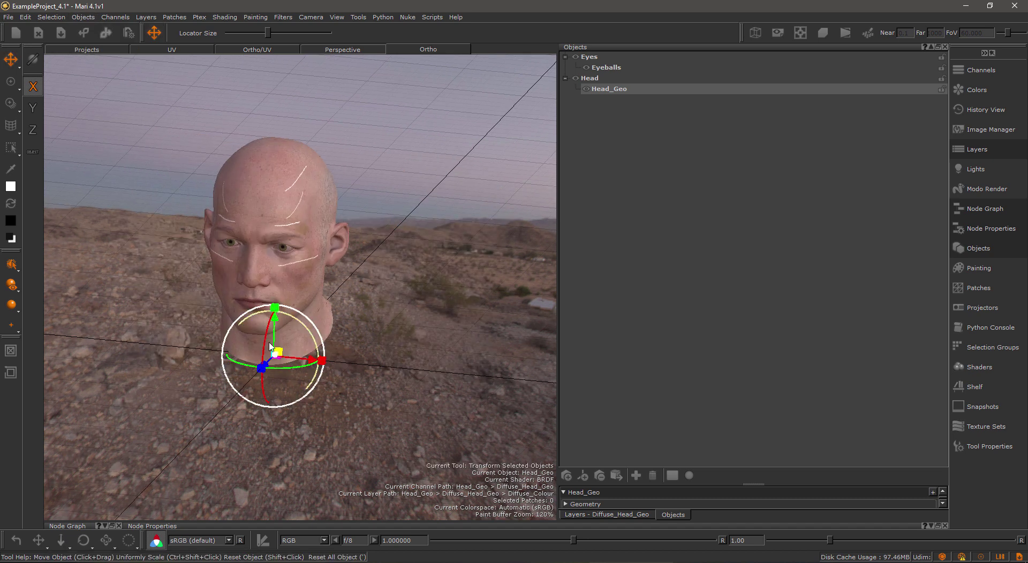
# - Examine the white strokes on both sides of the face up close in the orthographic view
pyautogui.keyDown('alt'); pyautogui.moveTo(402, 296); pyautogui.dragTo(371, 300); pyautogui.keyUp('alt')
pyautogui.keyDown('alt'); pyautogui.moveTo(371, 300); pyautogui.dragTo(419, 324, button='middle'); pyautogui.keyUp('alt')
pyautogui.keyDown('alt'); pyautogui.moveTo(420, 324); pyautogui.dragTo(418, 282, button='right'); pyautogui.keyUp('alt')
pyautogui.keyDown('alt'); pyautogui.moveTo(417, 282); pyautogui.dragTo(364, 279); pyautogui.keyUp('alt')
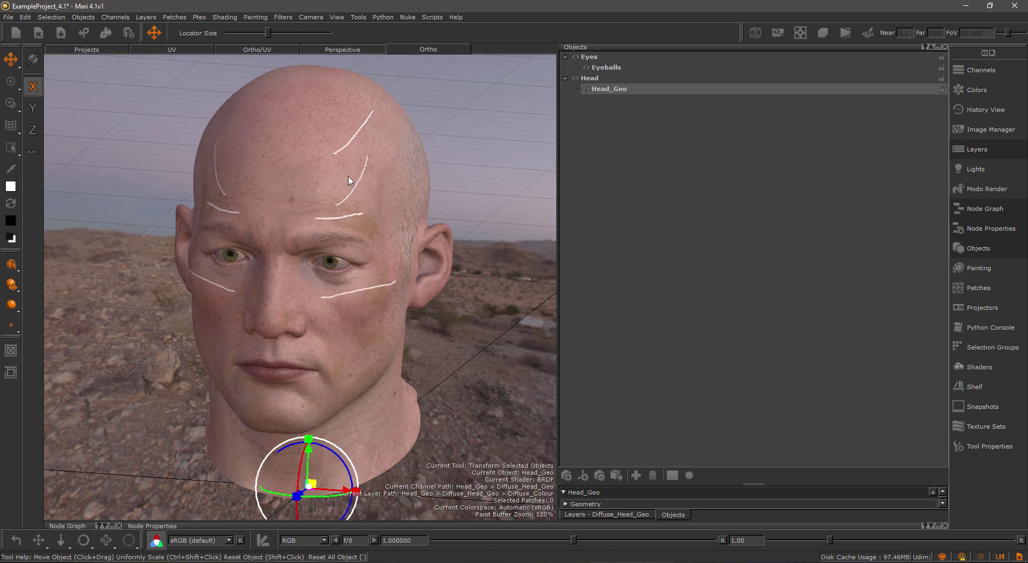
pyautogui.scroll(2, 349, 185)
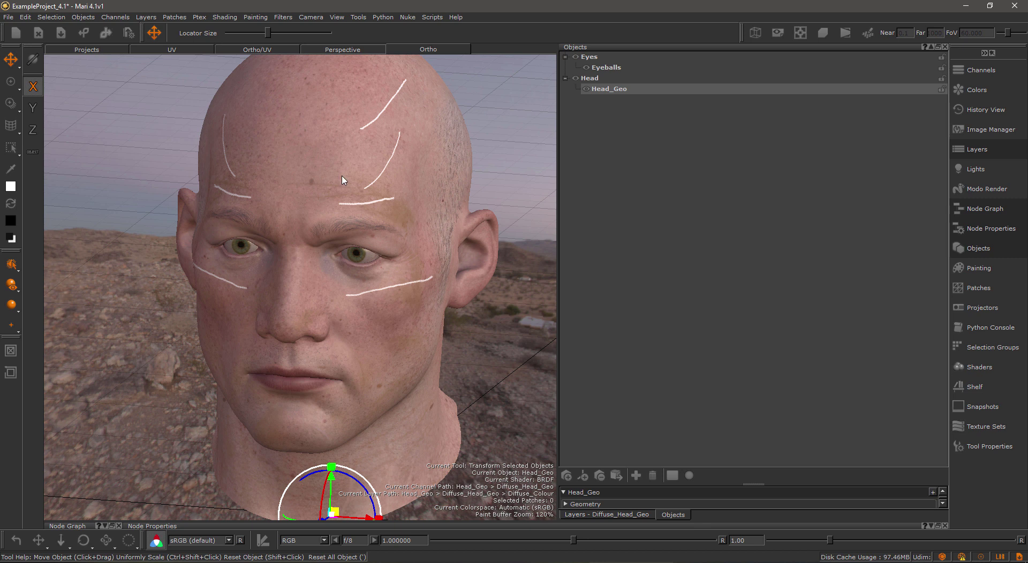
pyautogui.keyDown('alt'); pyautogui.moveTo(350, 178); pyautogui.dragTo(357, 175); pyautogui.keyUp('alt')
# - Switch to the Perspective view to examine the mirrored strokes on the face, and return to the Ortho view
pyautogui.click(337, 53)
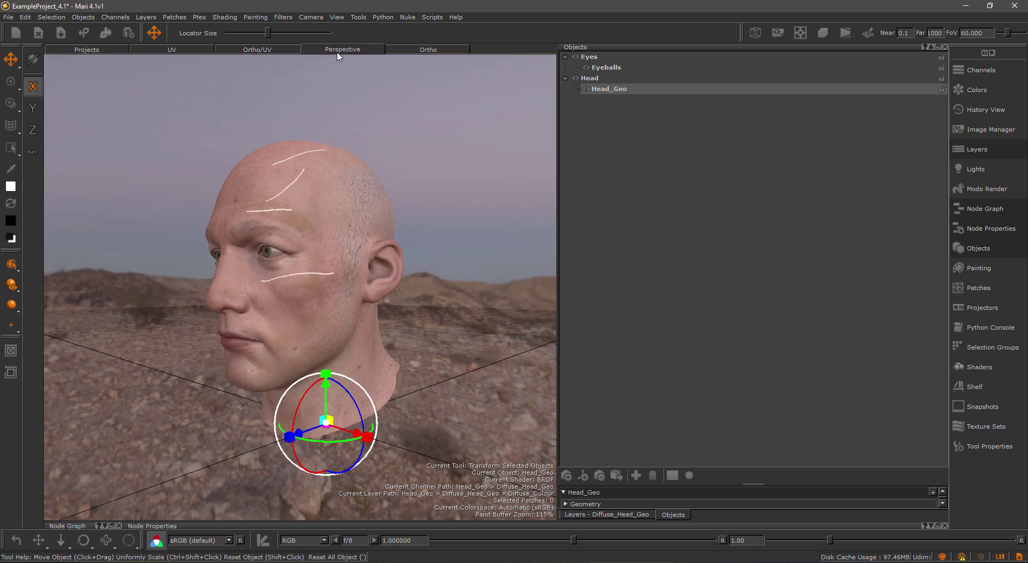
pyautogui.keyDown('alt'); pyautogui.moveTo(308, 195); pyautogui.dragTo(358, 219, button='right'); pyautogui.keyUp('alt')
pyautogui.keyDown('alt'); pyautogui.moveTo(219, 147); pyautogui.dragTo(257, 165, button='middle'); pyautogui.keyUp('alt')
pyautogui.keyDown('alt'); pyautogui.moveTo(284, 172); pyautogui.dragTo(332, 188); pyautogui.keyUp('alt')
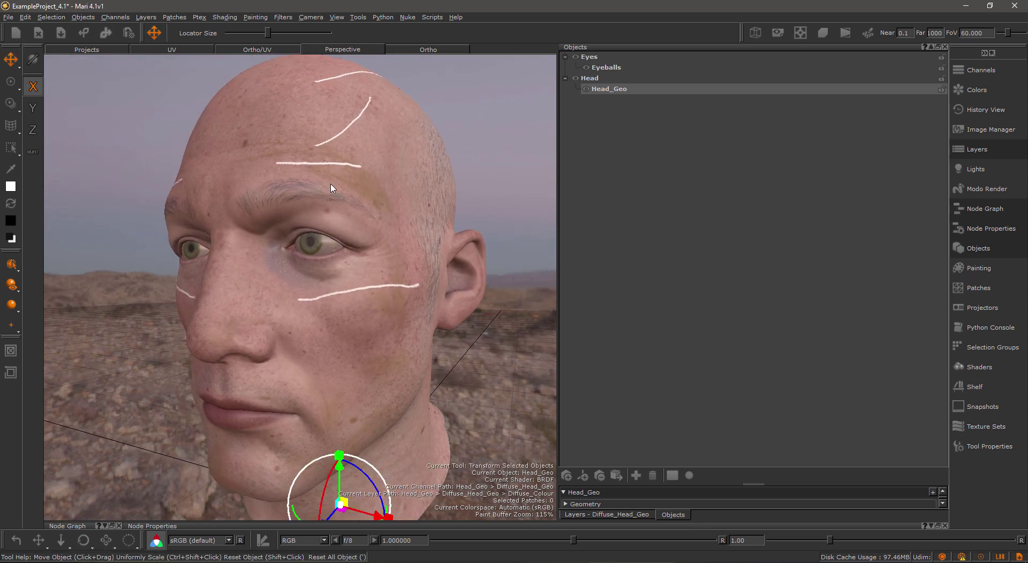
pyautogui.keyDown('alt'); pyautogui.moveTo(333, 188); pyautogui.dragTo(130, 161, button='right'); pyautogui.keyUp('alt')
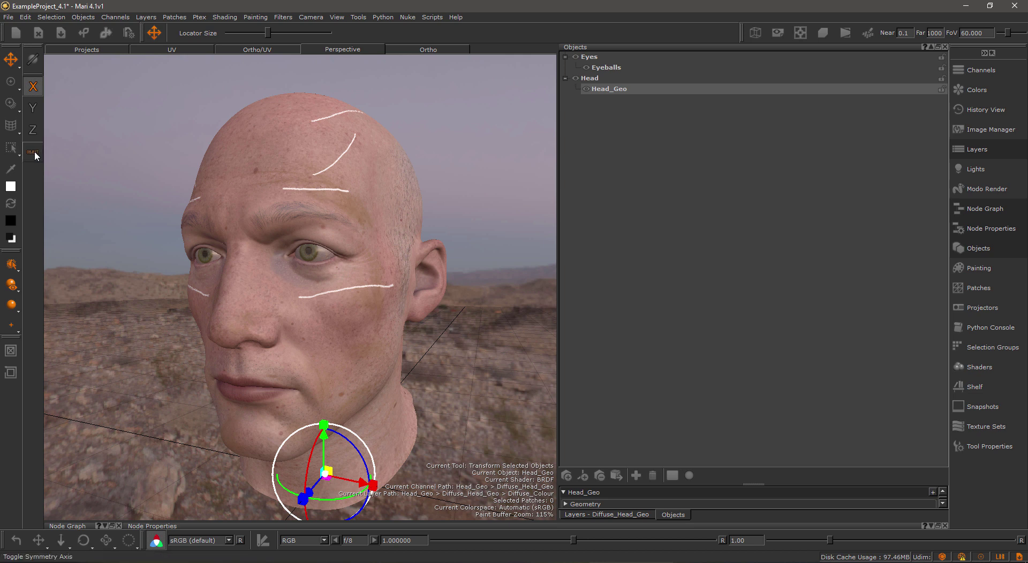
pyautogui.keyDown('alt'); pyautogui.moveTo(344, 220); pyautogui.dragTo(305, 202); pyautogui.keyUp('alt')
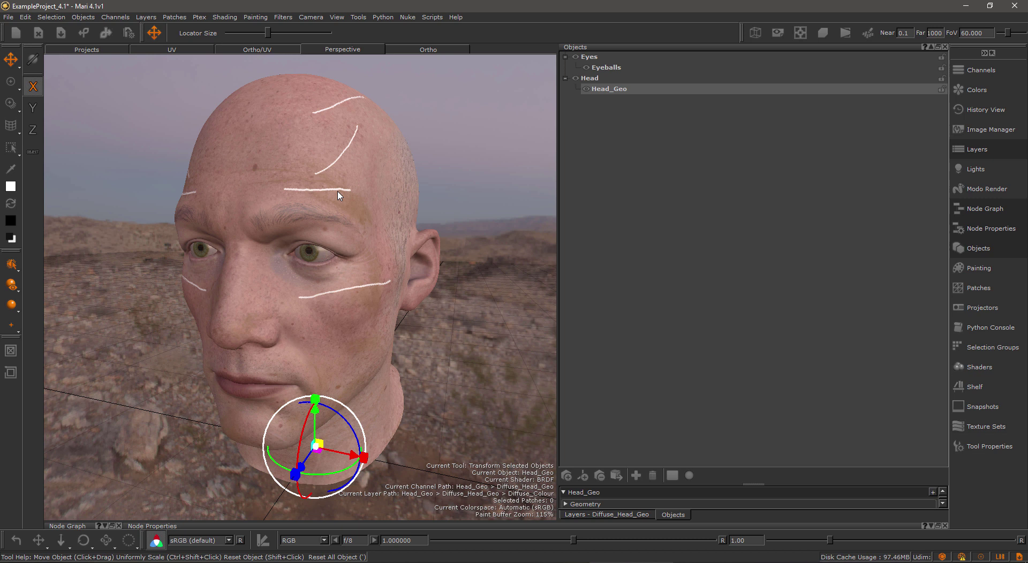
pyautogui.keyDown('alt'); pyautogui.moveTo(338, 196); pyautogui.dragTo(394, 207); pyautogui.keyUp('alt')
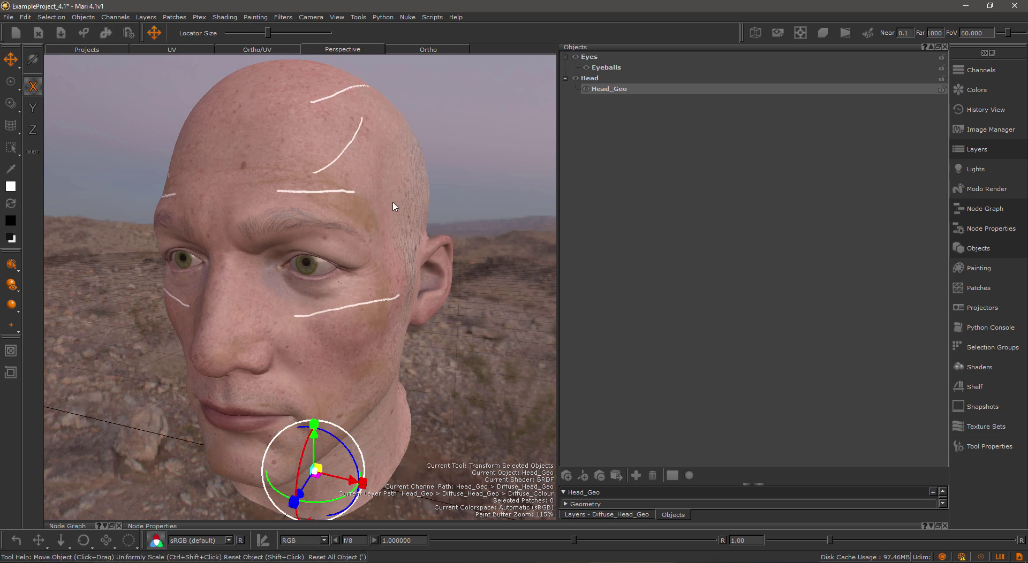
pyautogui.keyDown('alt'); pyautogui.moveTo(321, 222); pyautogui.dragTo(334, 184); pyautogui.keyUp('alt')
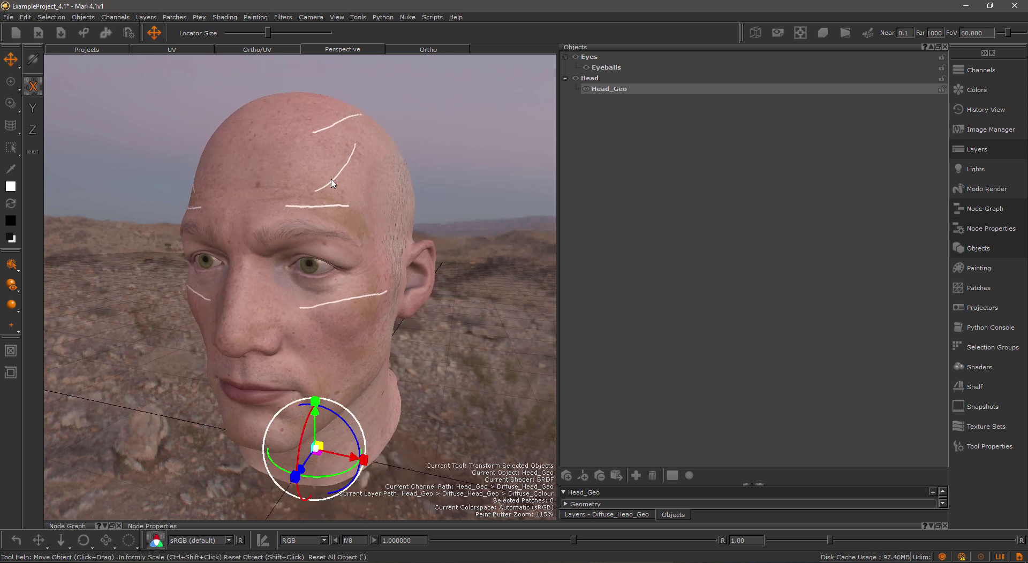
pyautogui.click(431, 53)
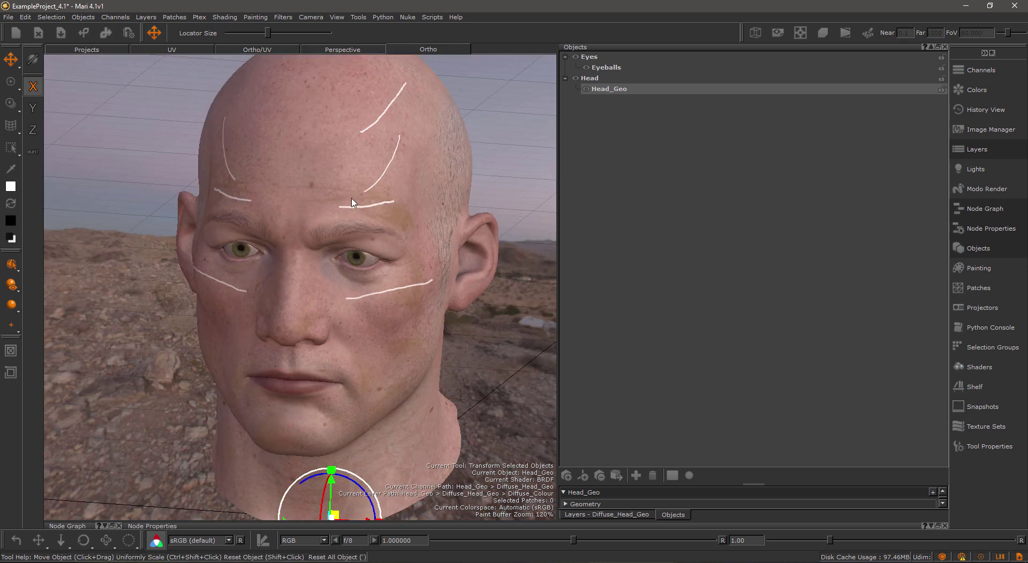
pyautogui.keyDown('alt'); pyautogui.moveTo(355, 234); pyautogui.dragTo(362, 215); pyautogui.keyUp('alt')
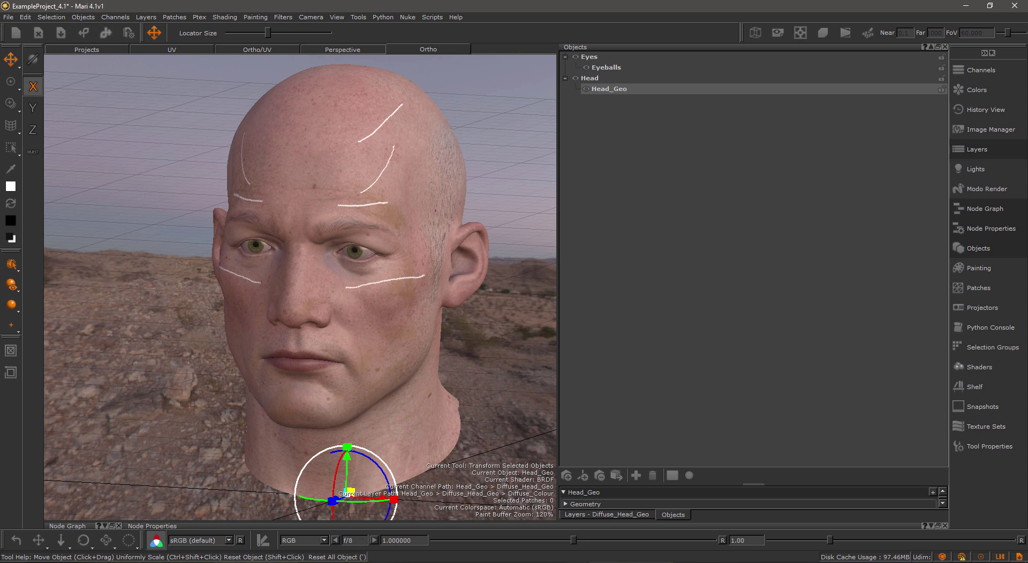
# - Switch to the browser to review the symmetry options and limitations in the MARI Extension Pack documentation, and return to Mari
pyautogui.moveTo(255, 562)
pyautogui.click(256, 529)
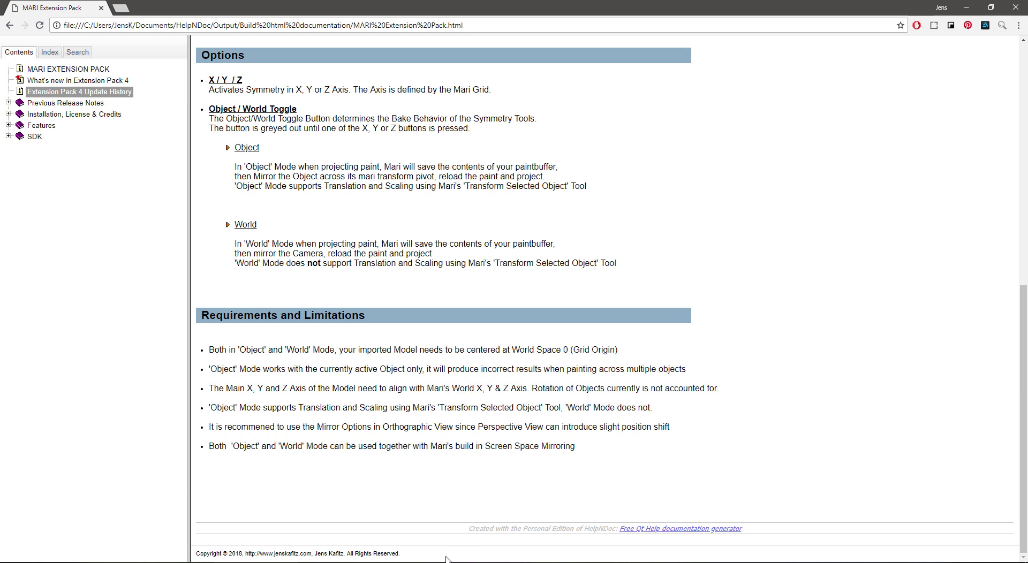
pyautogui.click(546, 562)
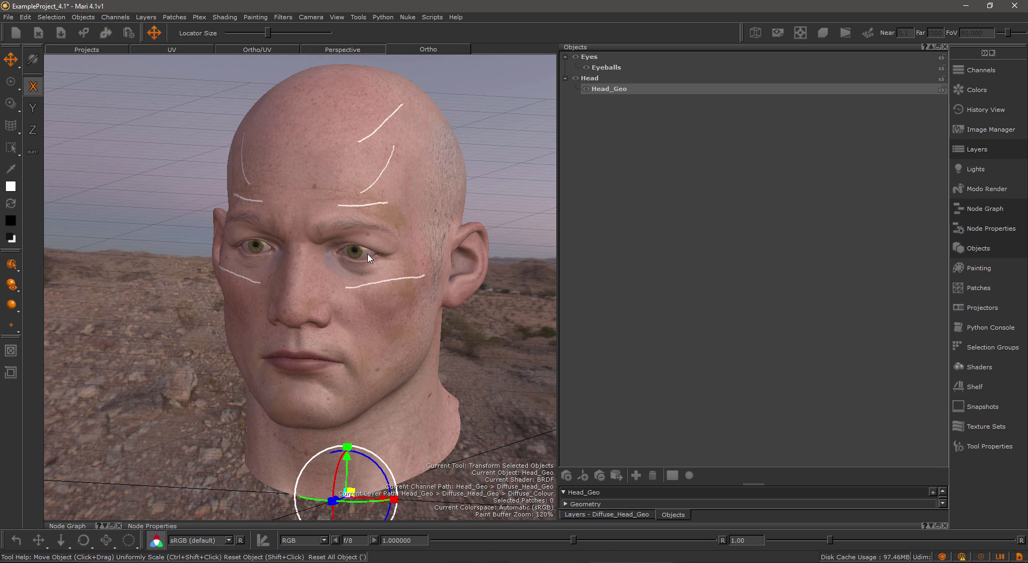
pyautogui.keyDown('alt'); pyautogui.moveTo(372, 245); pyautogui.dragTo(373, 225, button='right'); pyautogui.keyUp('alt')
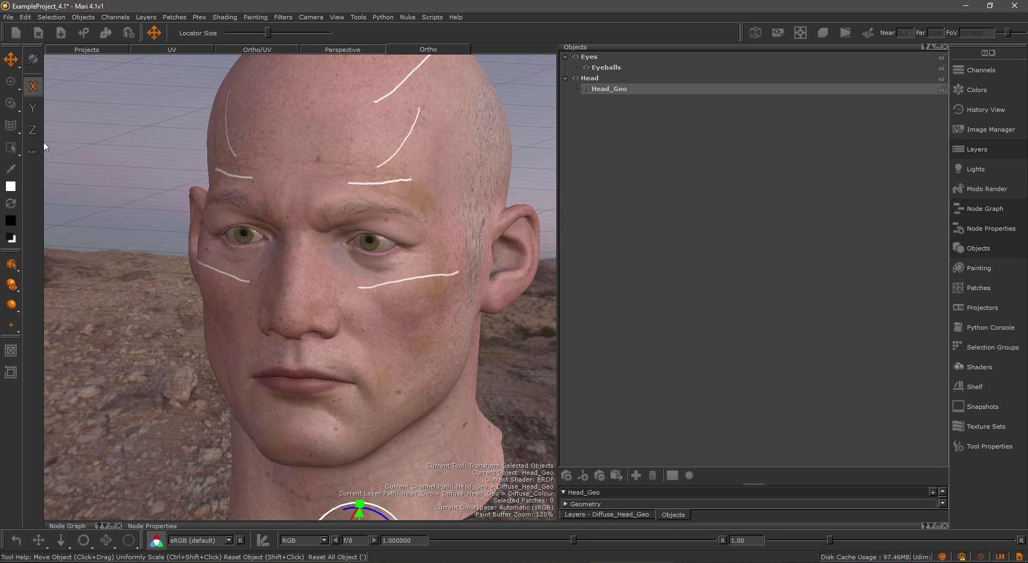
pyautogui.moveTo(328, 205); pyautogui.dragTo(338, 208)
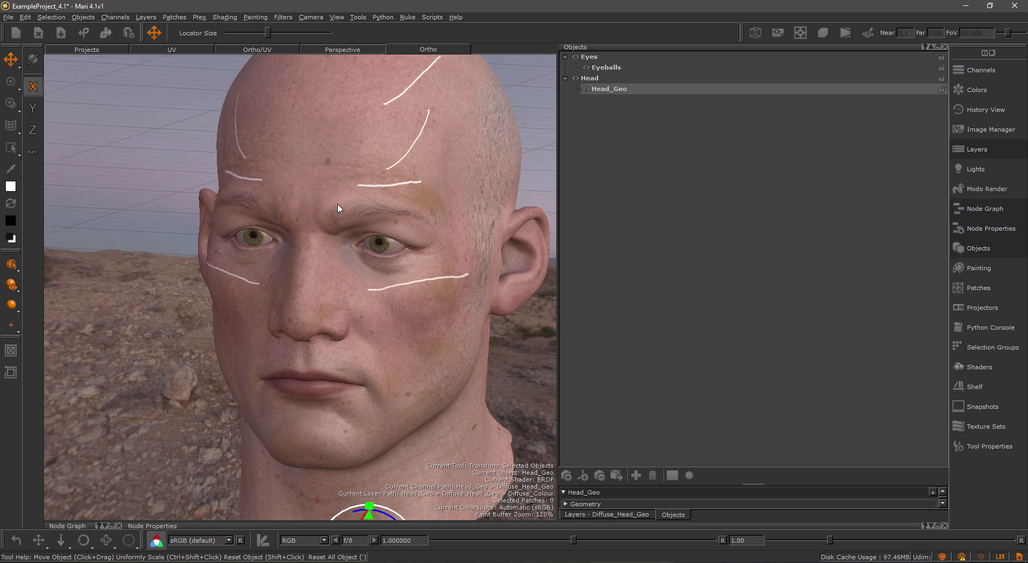
pyautogui.keyDown('alt'); pyautogui.moveTo(337, 209); pyautogui.dragTo(332, 205, button='right'); pyautogui.keyUp('alt')
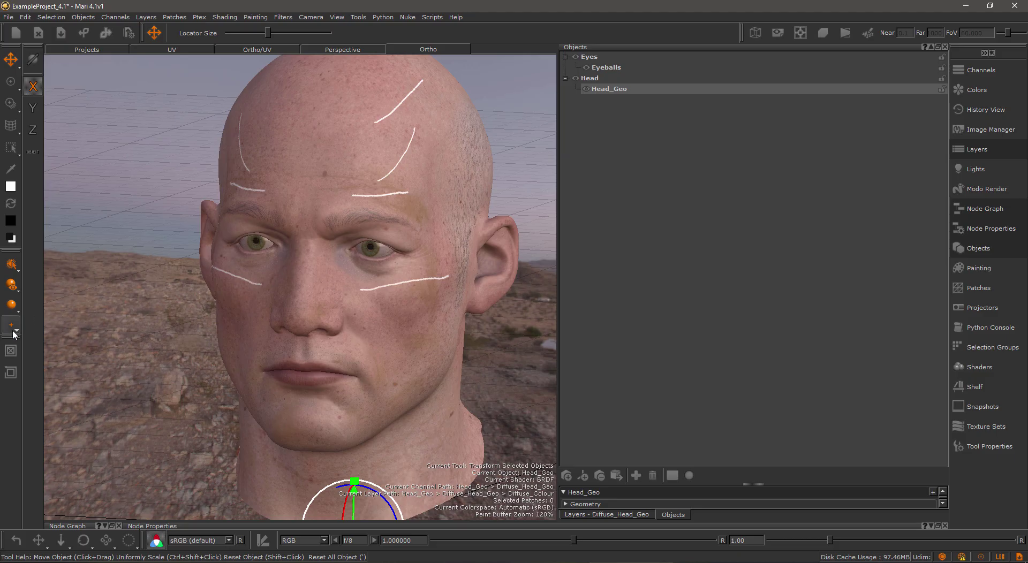
# - Turn on screen-space mirroring across the vertical line and paint and bake a white zigzag stroke down the cheek beneath the left eye
pyautogui.click(12, 331)
pyautogui.click(51, 333)
pyautogui.keyDown('alt'); pyautogui.moveTo(343, 225); pyautogui.dragTo(245, 194, button='middle'); pyautogui.keyUp('alt')
pyautogui.keyDown('alt'); pyautogui.moveTo(246, 193); pyautogui.dragTo(310, 224, button='right'); pyautogui.keyUp('alt')
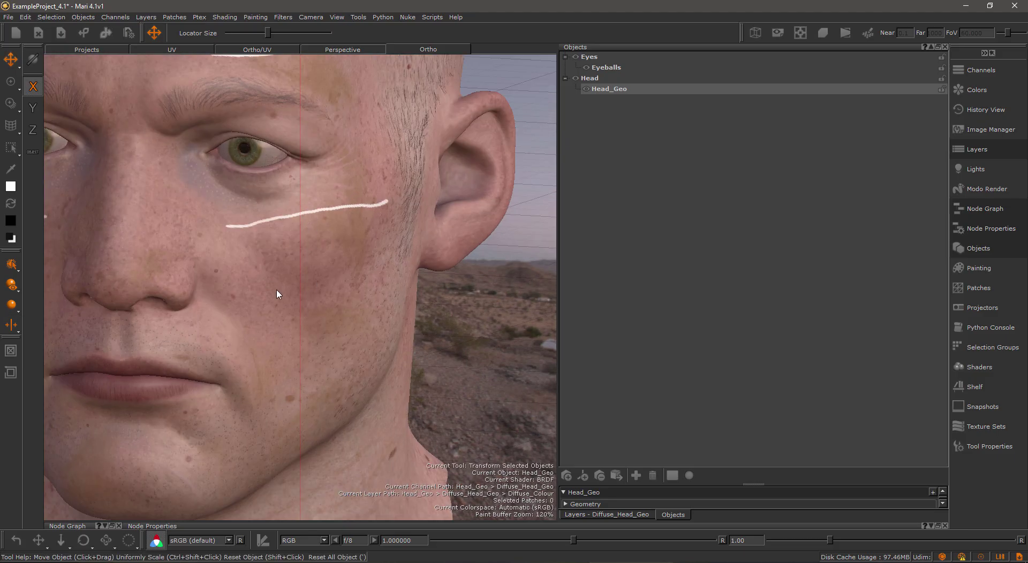
pyautogui.press('p')
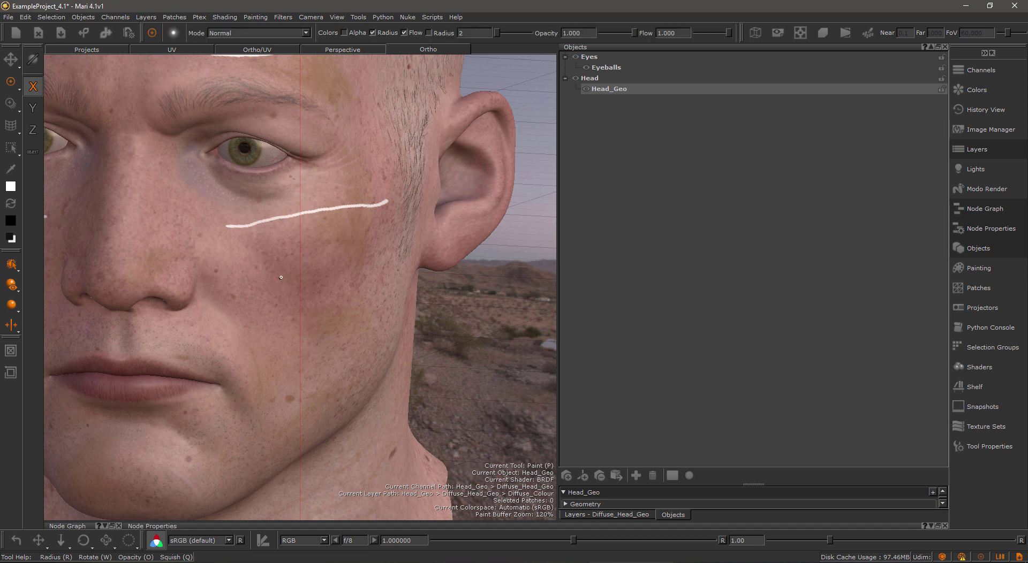
pyautogui.moveTo(281, 277); pyautogui.dragTo(284, 343)
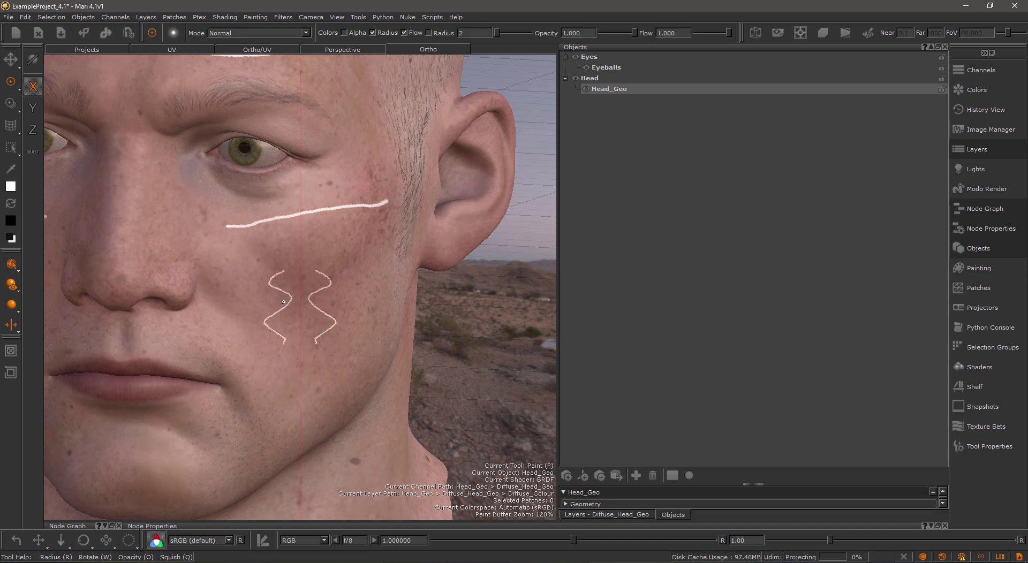
# - Examine the baked zigzag strokes on both cheeks from the front and the side
pyautogui.keyDown('alt'); pyautogui.moveTo(511, 324); pyautogui.dragTo(337, 319, button='right'); pyautogui.keyUp('alt')
pyautogui.moveTo(337, 319)
pyautogui.keyDown('alt'); pyautogui.mouseDown()
pyautogui.moveTo(390, 320)
pyautogui.moveTo(380, 308)
pyautogui.moveTo(255, 304)
pyautogui.mouseUp(); pyautogui.keyUp('alt')
pyautogui.keyDown('alt'); pyautogui.moveTo(255, 304); pyautogui.dragTo(270, 305, button='right'); pyautogui.keyUp('alt')
pyautogui.moveTo(270, 305)
pyautogui.keyDown('alt'); pyautogui.mouseDown()
pyautogui.moveTo(245, 307)
pyautogui.moveTo(331, 311)
pyautogui.mouseUp(); pyautogui.keyUp('alt')
pyautogui.scroll(-3, 244, 306)
pyautogui.keyDown('alt'); pyautogui.moveTo(277, 289); pyautogui.dragTo(299, 279, button='middle'); pyautogui.keyUp('alt')
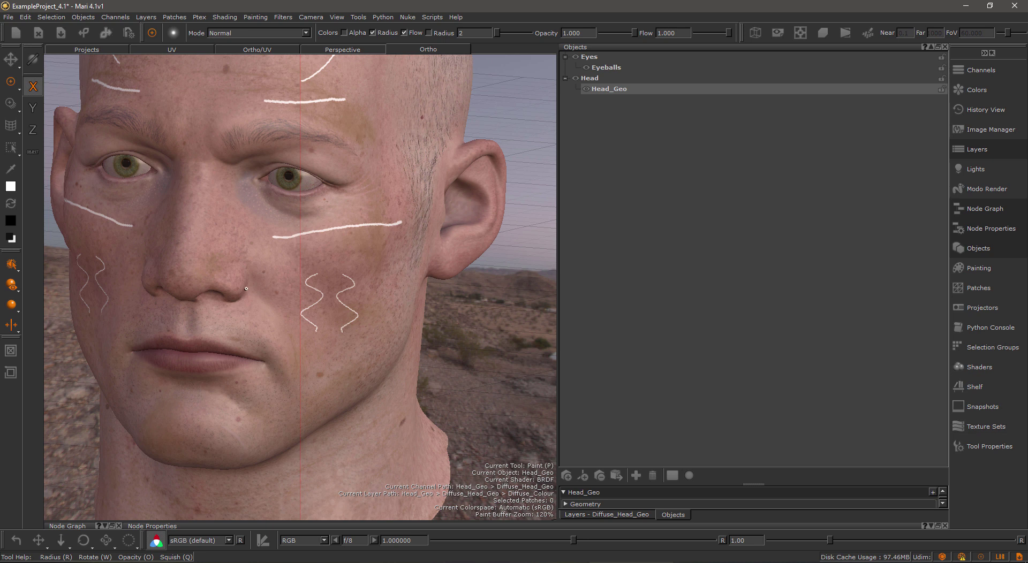
pyautogui.scroll(-3, 305, 344)
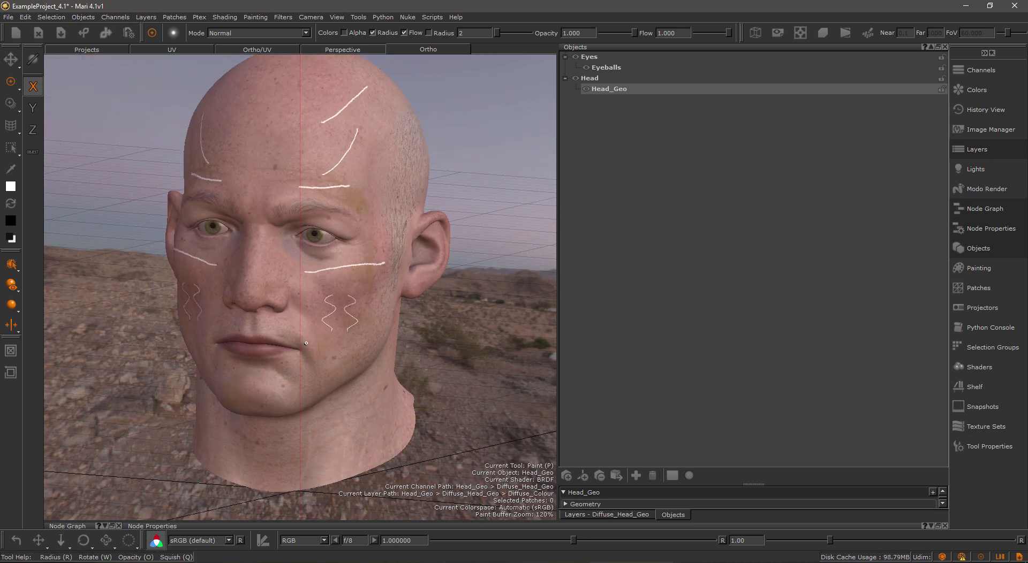
pyautogui.keyDown('alt'); pyautogui.moveTo(322, 306); pyautogui.dragTo(349, 352, button='middle'); pyautogui.keyUp('alt')
pyautogui.keyDown('alt'); pyautogui.moveTo(316, 270); pyautogui.dragTo(353, 268); pyautogui.keyUp('alt')
pyautogui.keyDown('alt'); pyautogui.moveTo(327, 258); pyautogui.dragTo(345, 259, button='middle'); pyautogui.keyUp('alt')
pyautogui.keyDown('alt'); pyautogui.keyDown('shift'); pyautogui.moveTo(345, 259); pyautogui.dragTo(343, 258); pyautogui.keyUp('shift'); pyautogui.keyUp('alt')
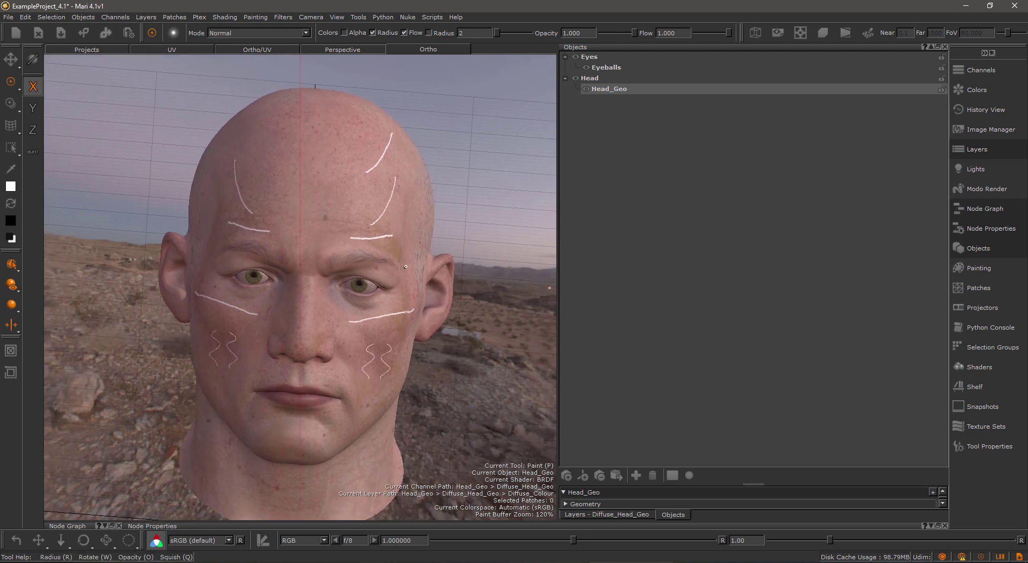
pyautogui.keyDown('alt'); pyautogui.moveTo(405, 266); pyautogui.dragTo(456, 242); pyautogui.keyUp('alt')
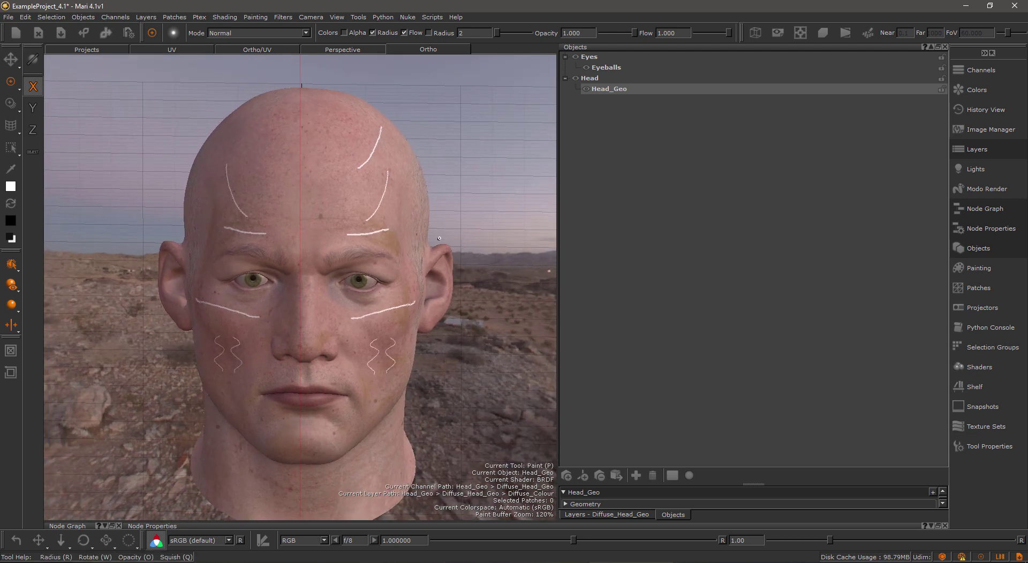
pyautogui.keyDown('alt'); pyautogui.moveTo(429, 239); pyautogui.dragTo(422, 238, button='middle'); pyautogui.keyUp('alt')
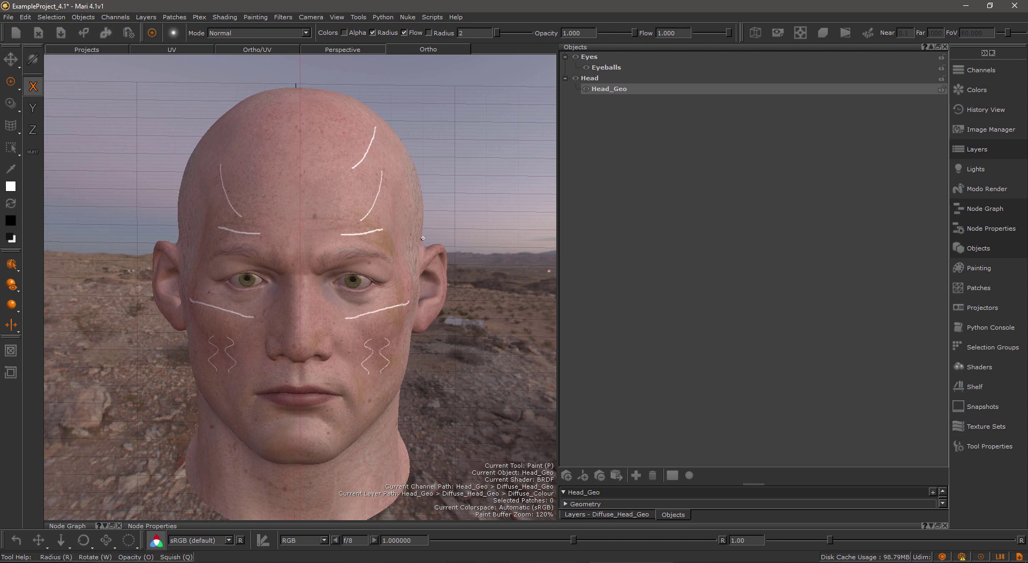
pyautogui.keyDown('alt'); pyautogui.moveTo(422, 239); pyautogui.dragTo(377, 239); pyautogui.keyUp('alt')
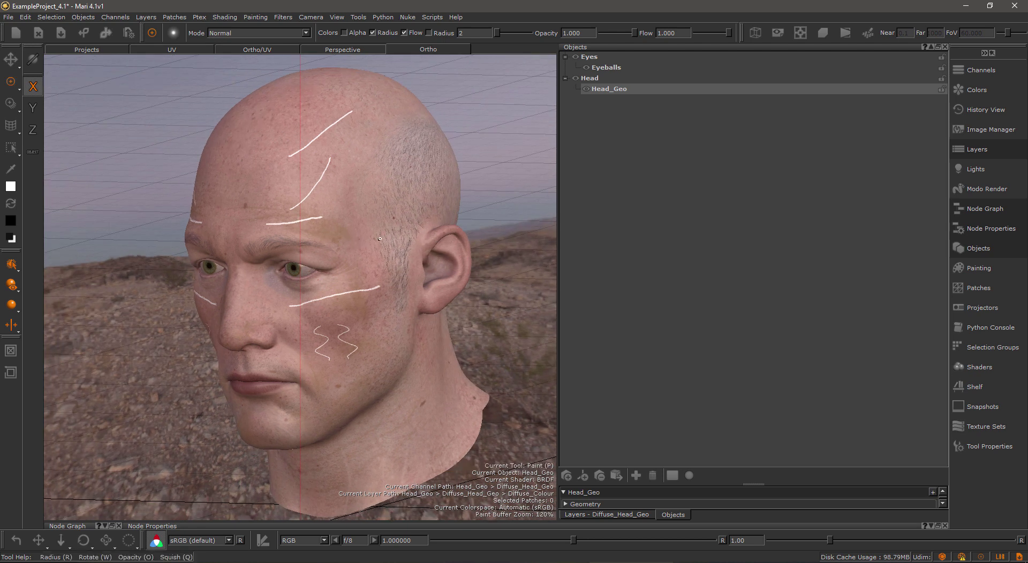
pyautogui.keyDown('alt'); pyautogui.moveTo(383, 239); pyautogui.dragTo(348, 246, button='middle'); pyautogui.keyUp('alt')
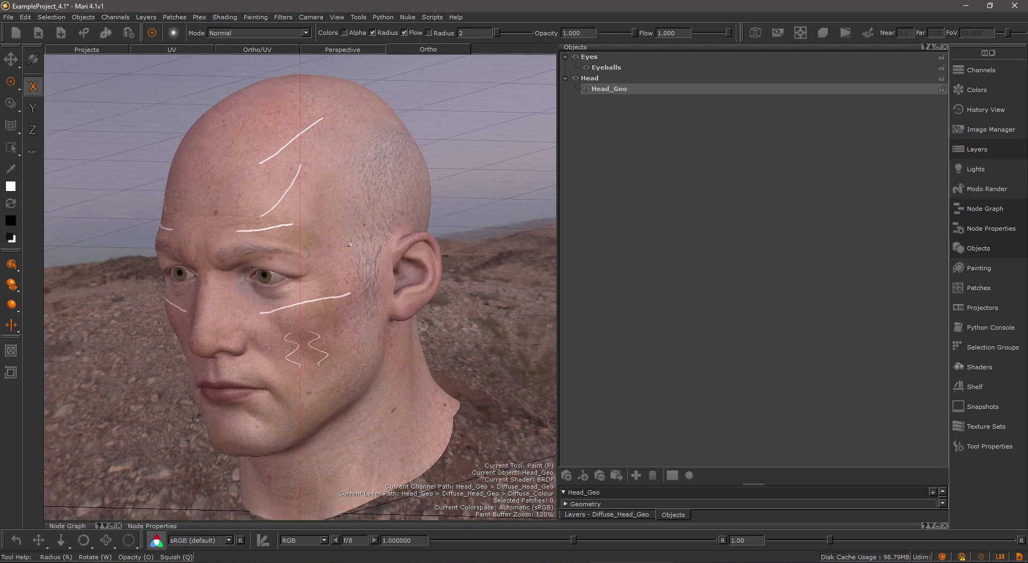